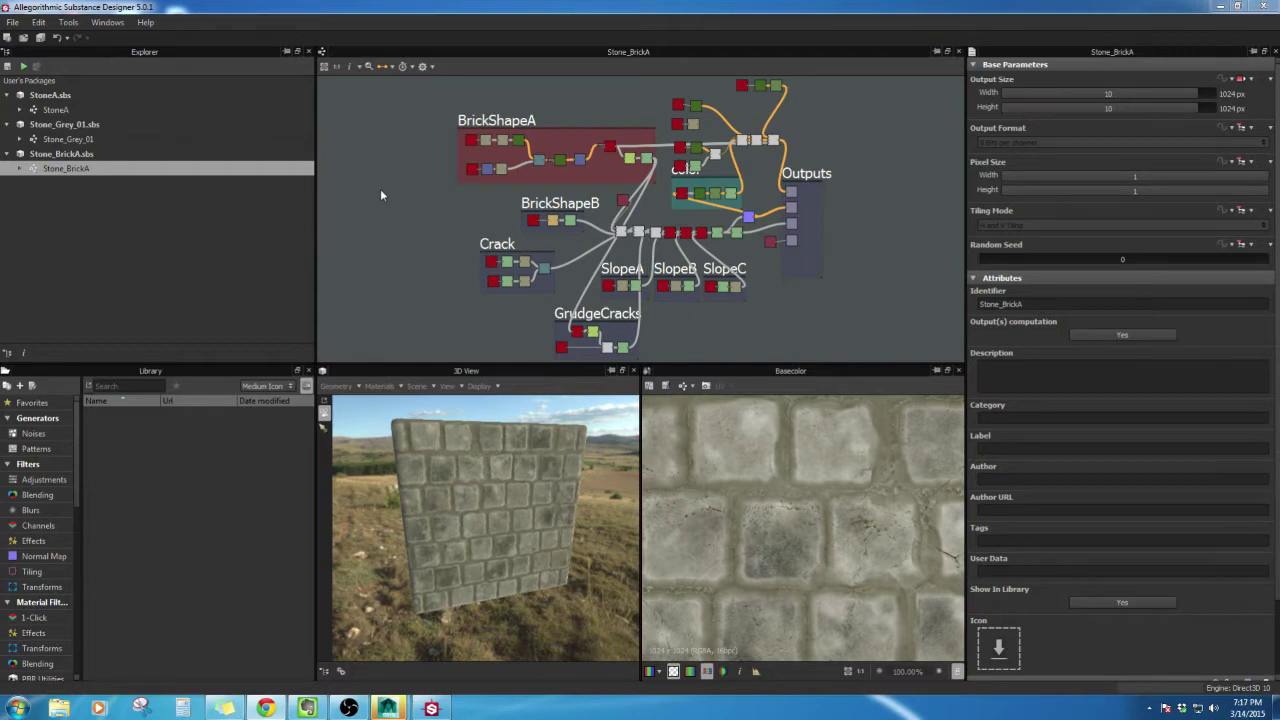
Step: Examine the Stone_BrickA node graph and its brick material in the 3D and base colour previews
scroll(855, 240, "down", 1)
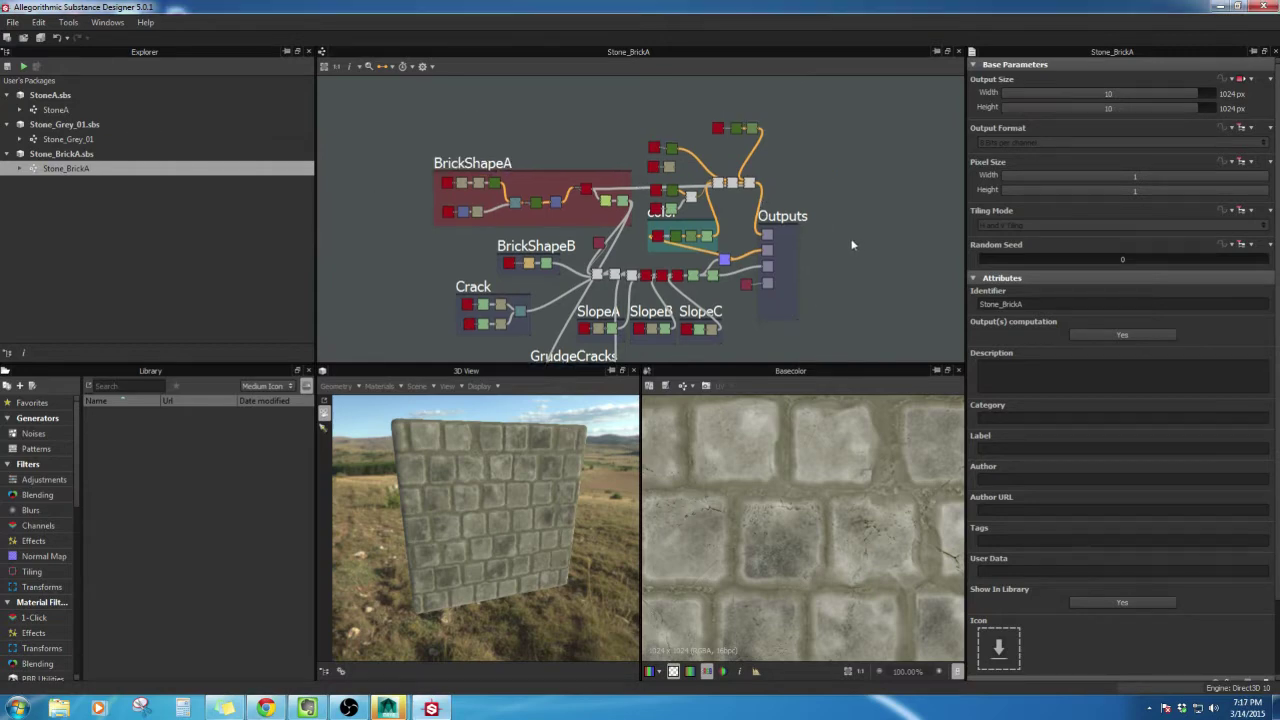
scroll(850, 245, "down", 1)
mouse_move(854, 248)
middle_mouse_down()
mouse_move(783, 226)
mouse_move(862, 250)
middle_mouse_up()
scroll(785, 226, "up", 2)
scroll(850, 250, "down", 2)
scroll(832, 246, "up", 2)
scroll(825, 240, "down", 1)
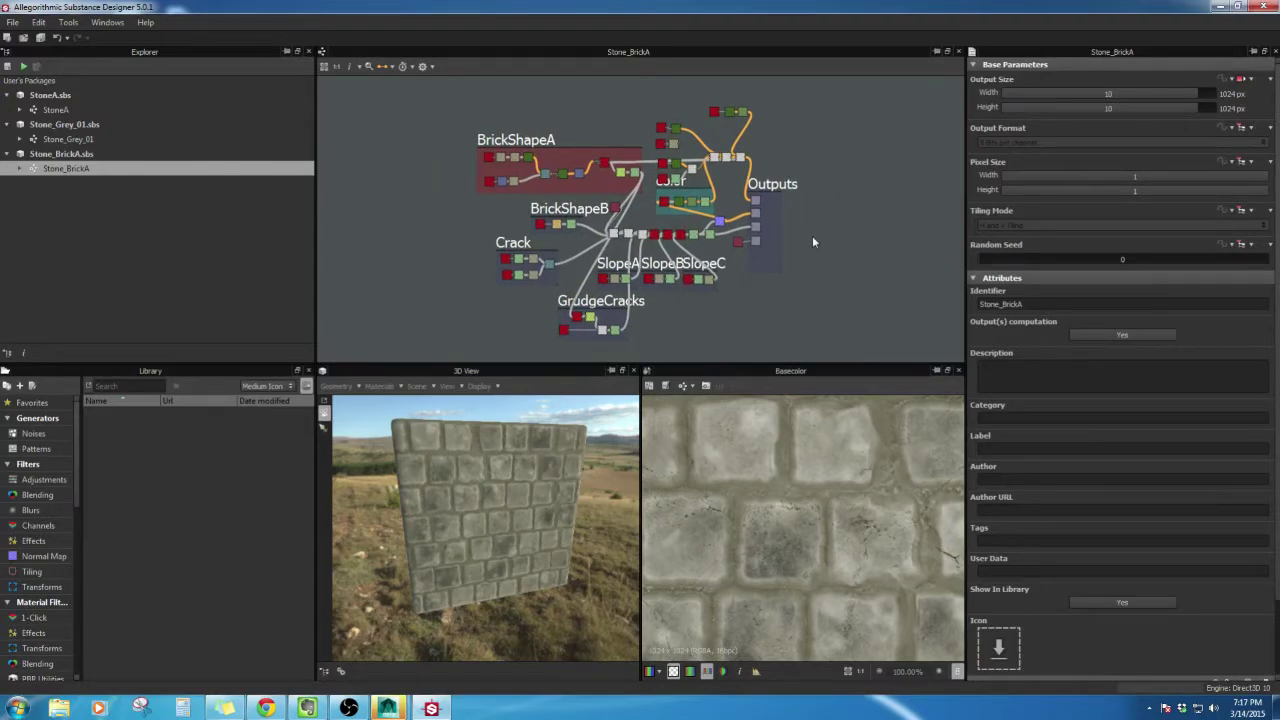
mouse_move(895, 275)
middle_mouse_down()
mouse_move(894, 263)
mouse_move(893, 274)
middle_mouse_up()
mouse_move(518, 495)
left_mouse_down()
mouse_move(505, 494)
mouse_move(538, 494)
left_mouse_up()
middle_click_drag(759, 296, 848, 264)
scroll(767, 309, "up", 2)
scroll(823, 280, "down", 1)
scroll(848, 265, "down", 2)
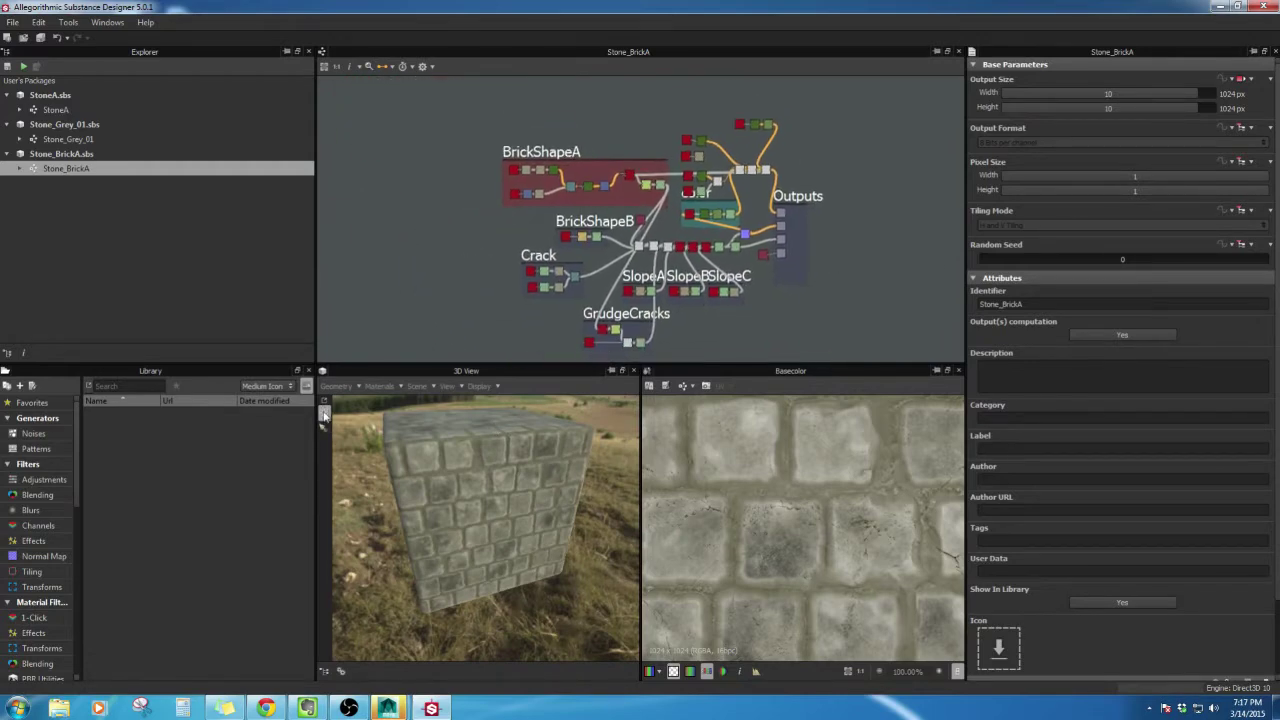
left_click(323, 413)
left_click_drag(541, 511, 477, 511)
scroll(822, 490, "down", 5)
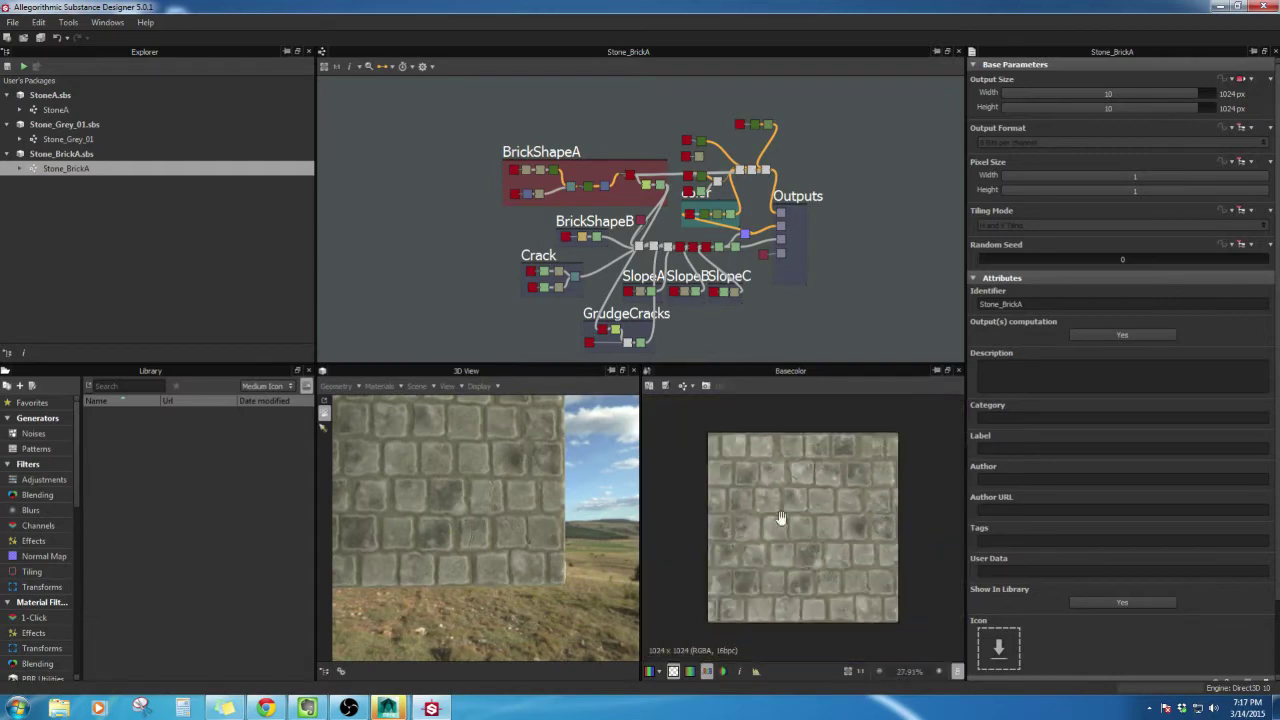
scroll(777, 517, "up", 2)
scroll(777, 519, "down", 2)
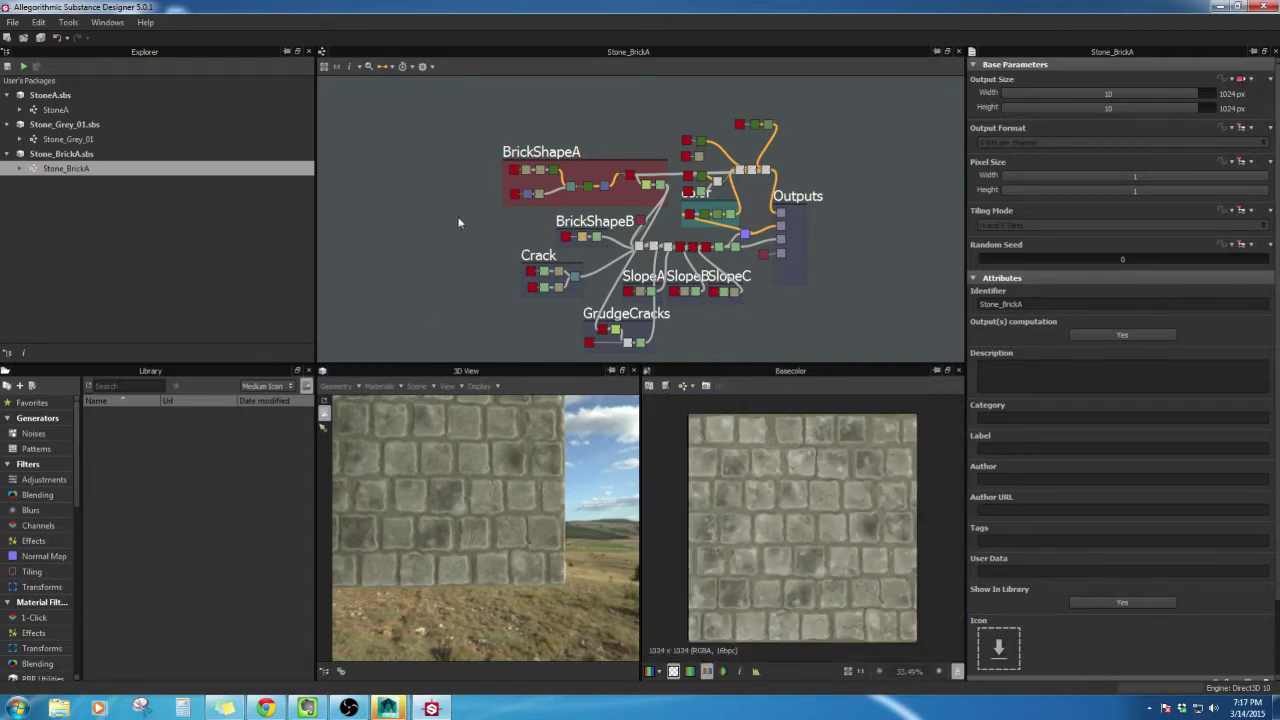
Step: Open the StoneA graph and inspect its stone material on the preview cube
left_click(70, 96)
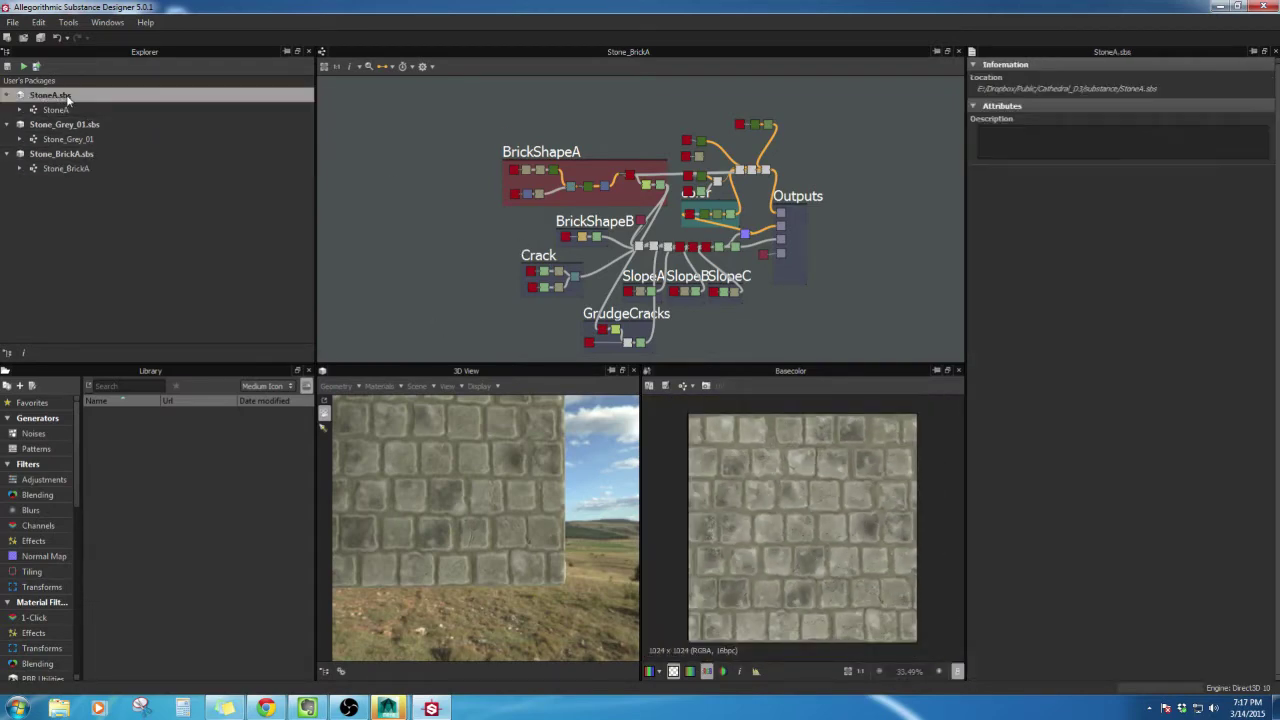
double_click(88, 110)
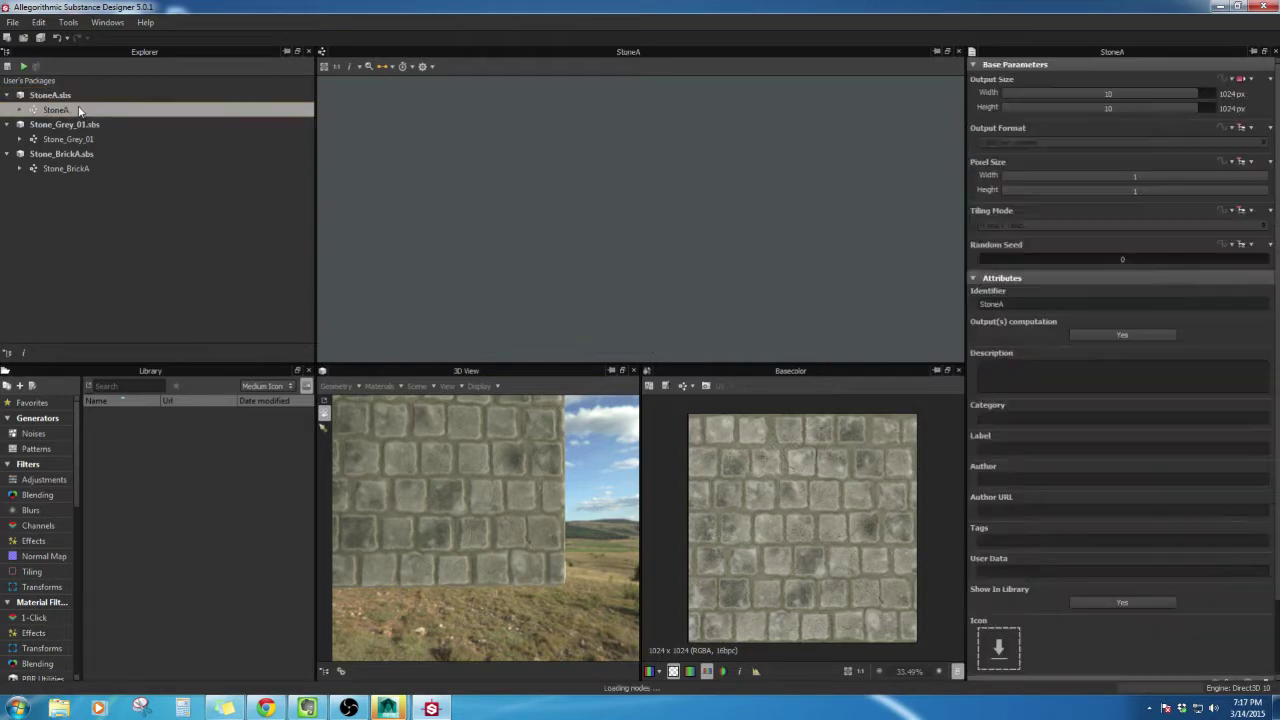
left_click_drag(462, 502, 491, 517)
scroll(497, 518, "up", 3)
scroll(496, 531, "down", 2)
scroll(495, 537, "down", 3)
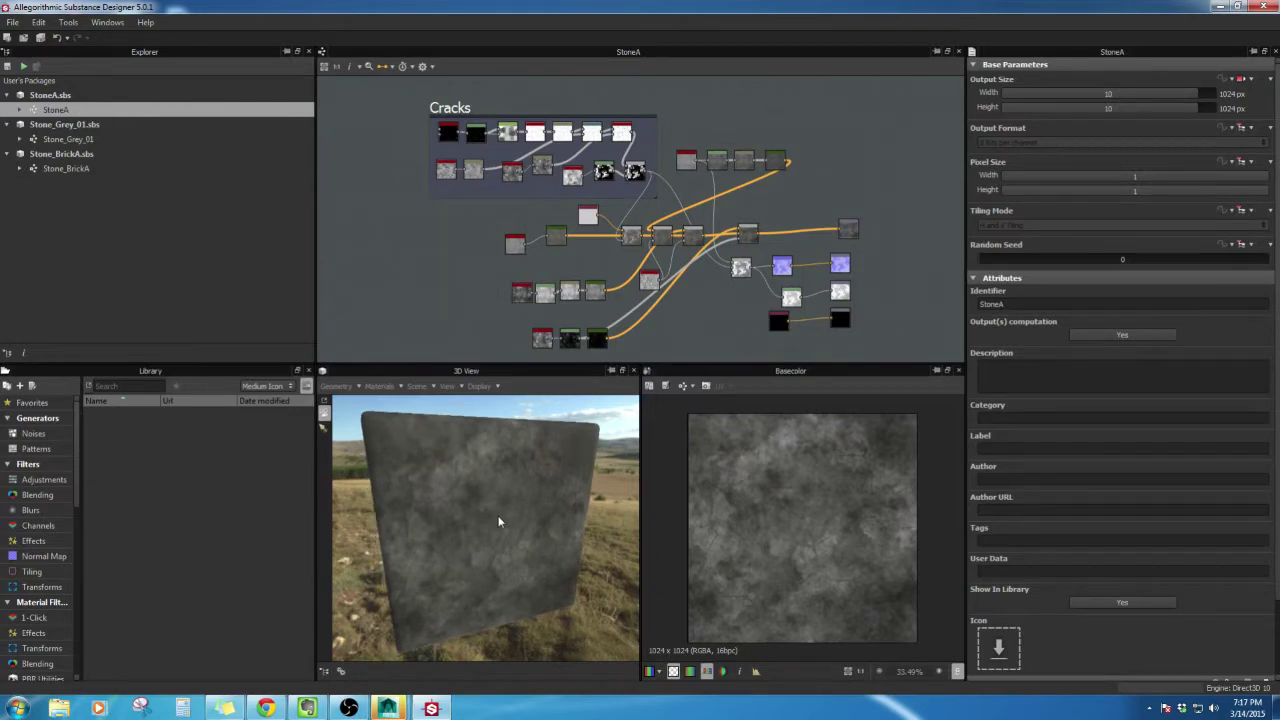
mouse_move(483, 493)
left_mouse_down()
mouse_move(486, 477)
mouse_move(491, 497)
left_mouse_up()
scroll(717, 209, "down", 1)
Step: Examine the StoneA node network, from the Cracks frame to the output nodes, and its result on the cube
middle_click_drag(743, 217, 698, 220)
scroll(698, 221, "up", 1)
scroll(700, 220, "up", 1)
scroll(706, 217, "down", 3)
scroll(711, 213, "up", 1)
scroll(709, 213, "up", 1)
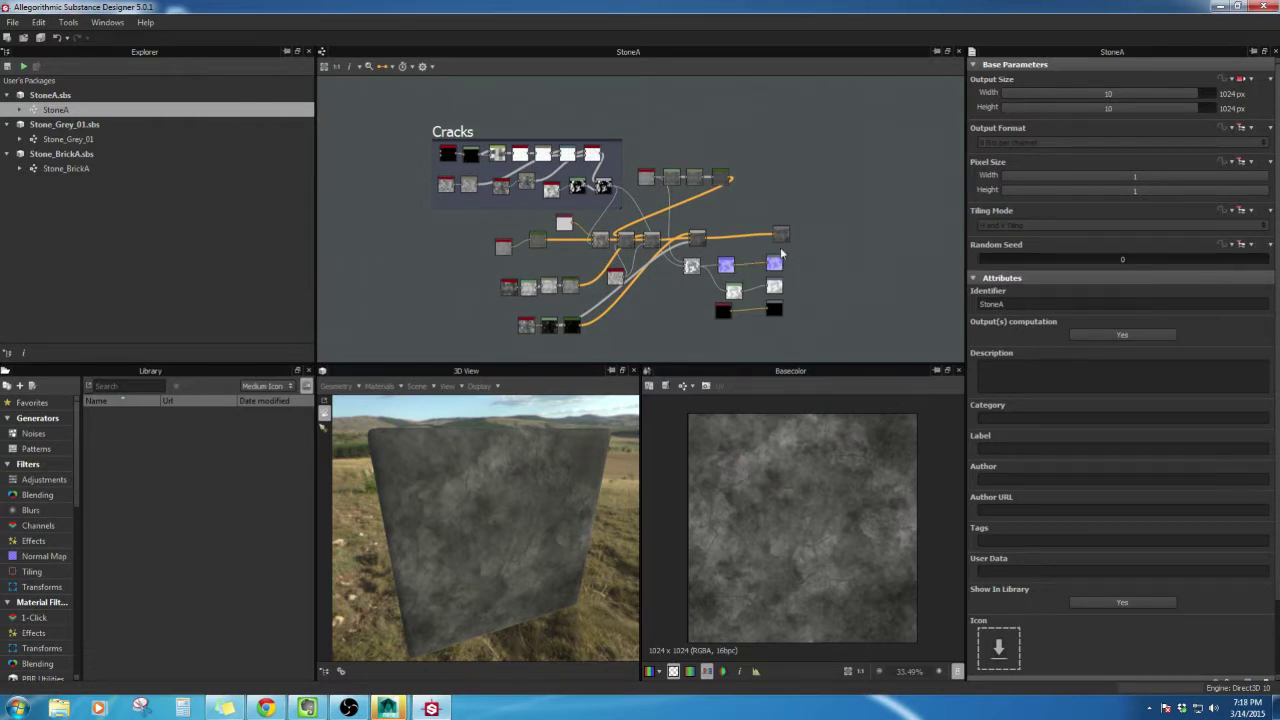
left_click_drag(540, 506, 496, 538)
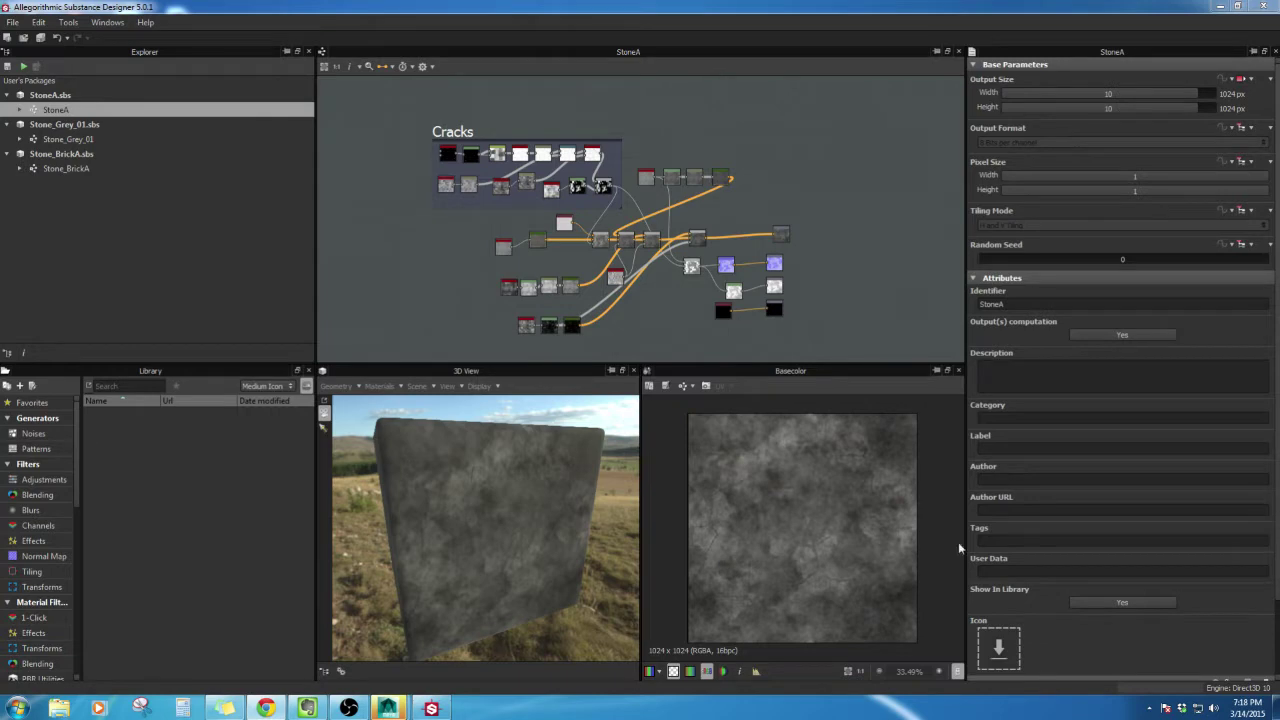
left_click_drag(519, 492, 506, 517)
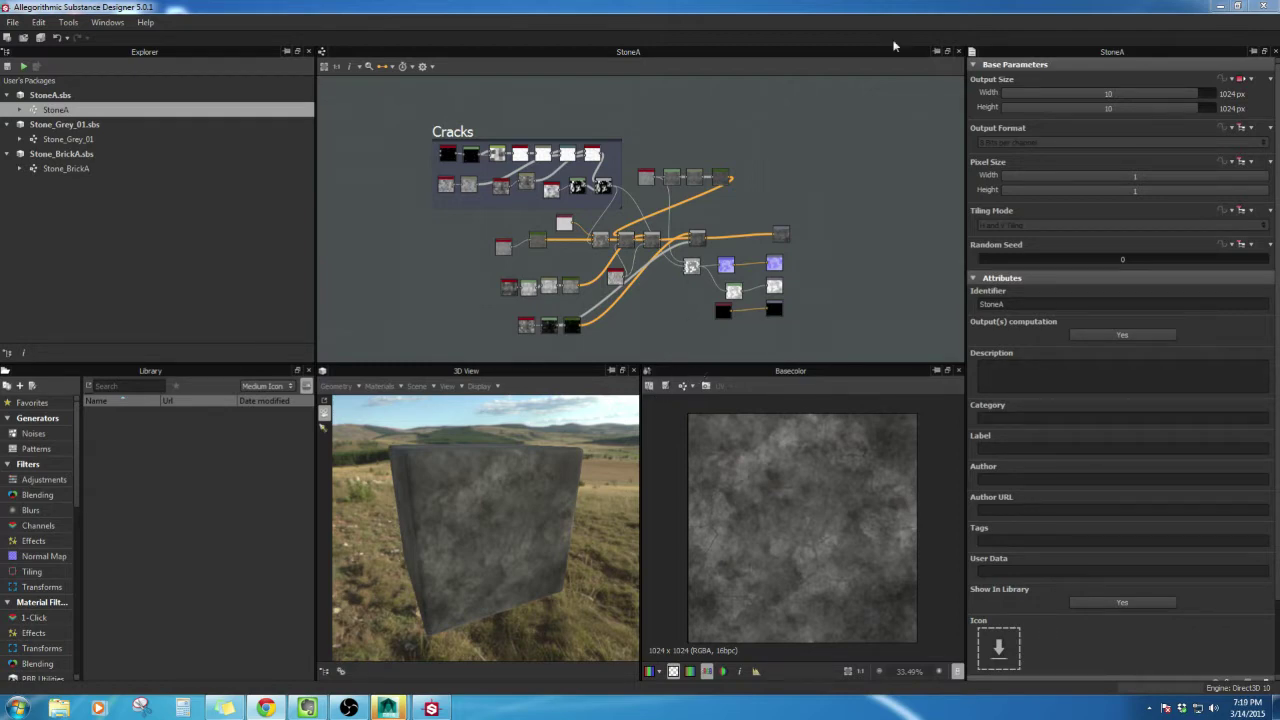
middle_click_drag(821, 182, 837, 133)
scroll(817, 173, "up", 1)
scroll(796, 155, "down", 1)
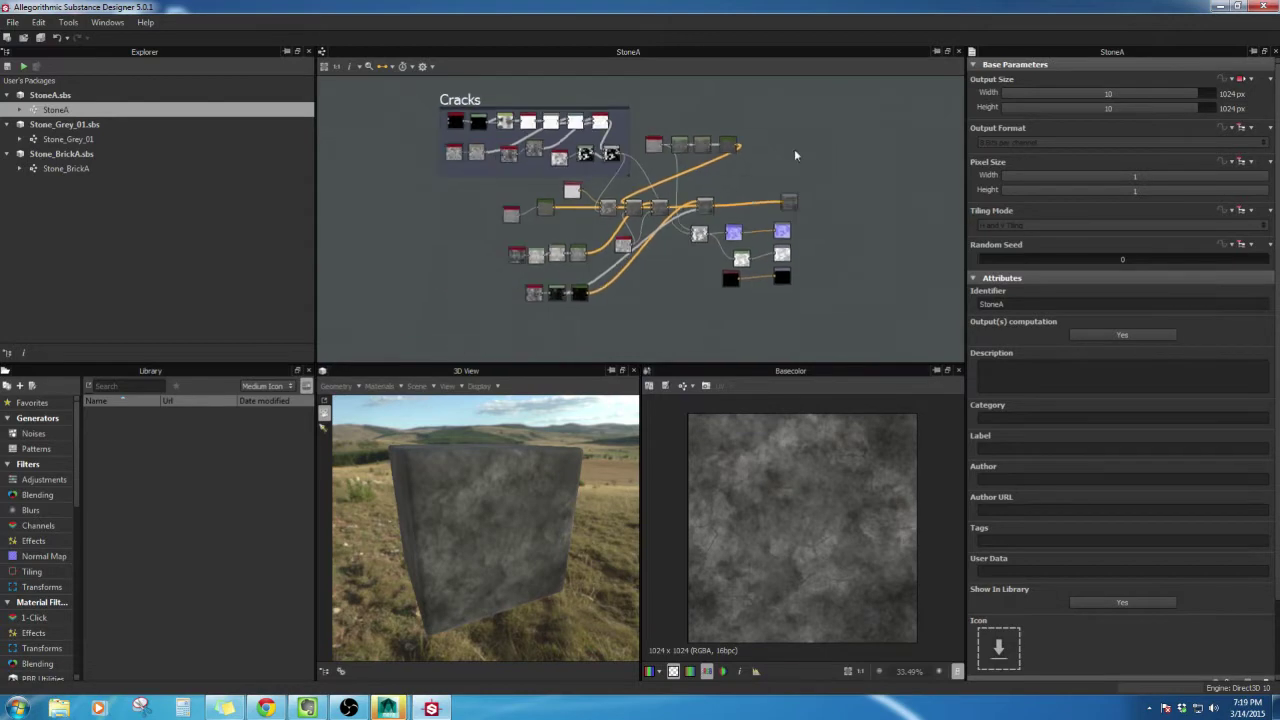
Step: Close Substance Designer, switch to Maya and clear the Output Window out of the way
left_click(1268, 8)
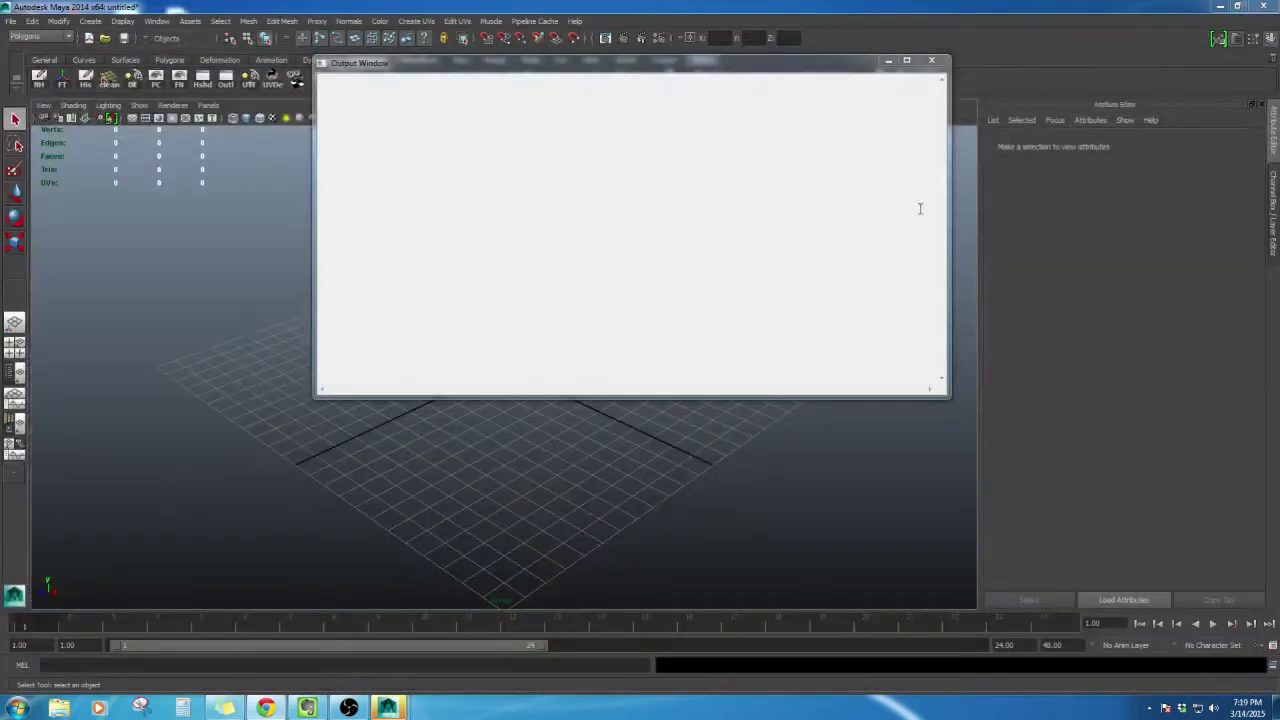
left_click(897, 6)
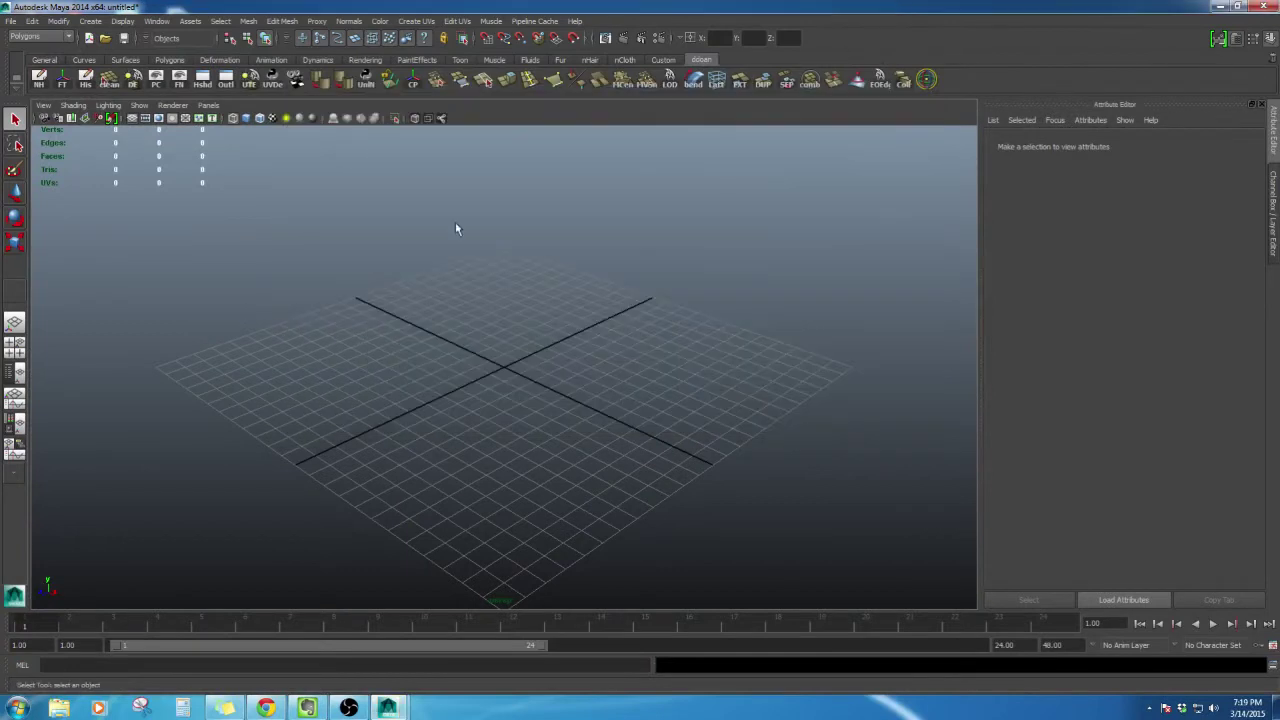
Step: Start opening a scene and go to the bookmarked Cathedral_D3 folder
left_click(10, 21)
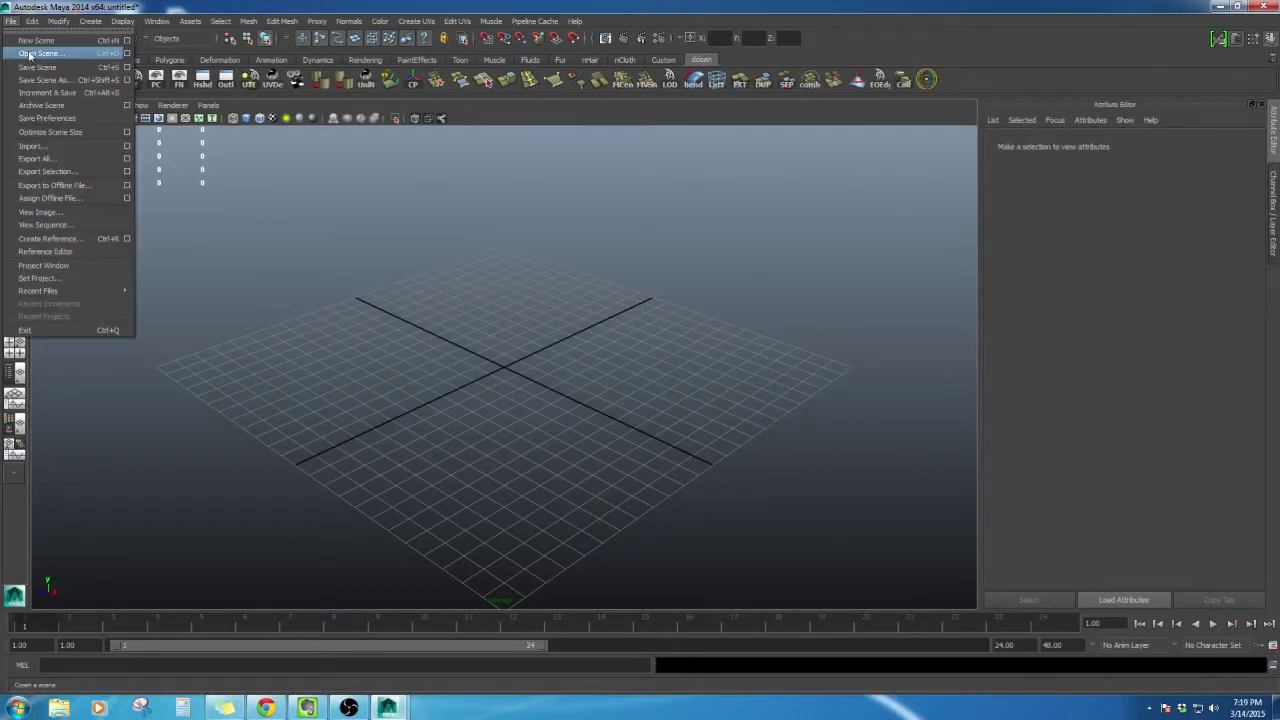
left_click(40, 45)
left_click(338, 266)
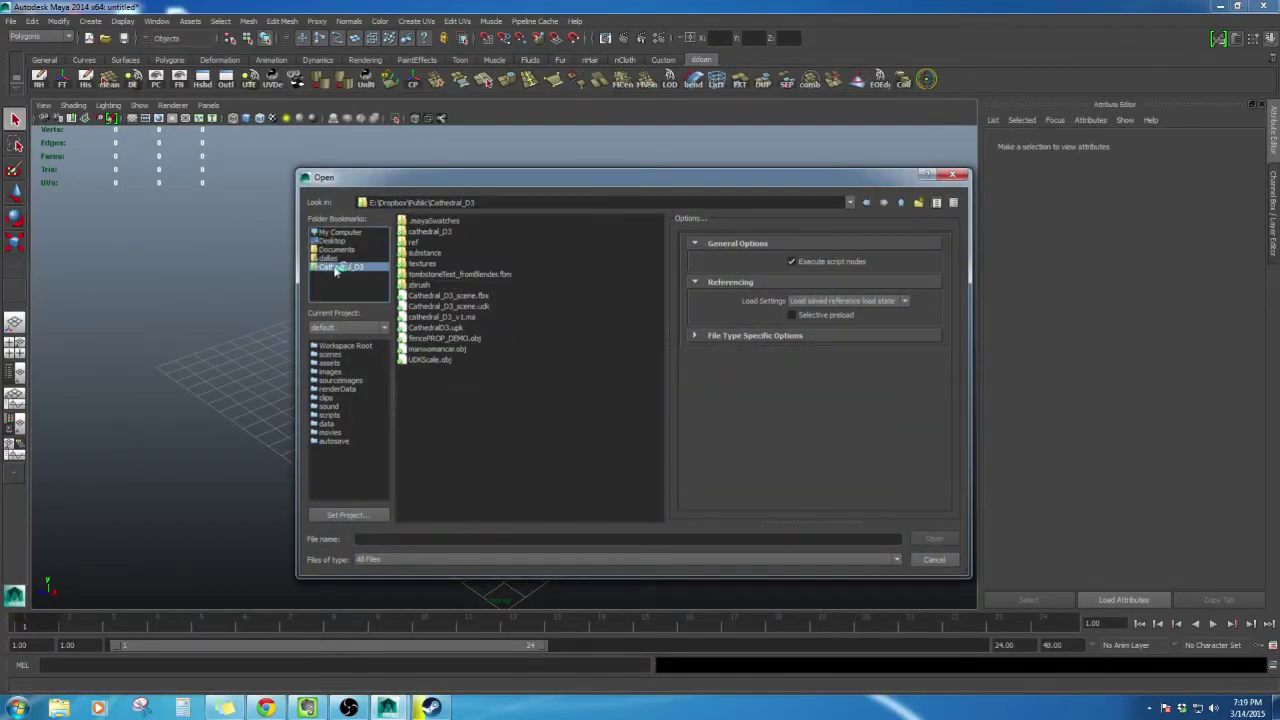
left_click_drag(474, 181, 384, 185)
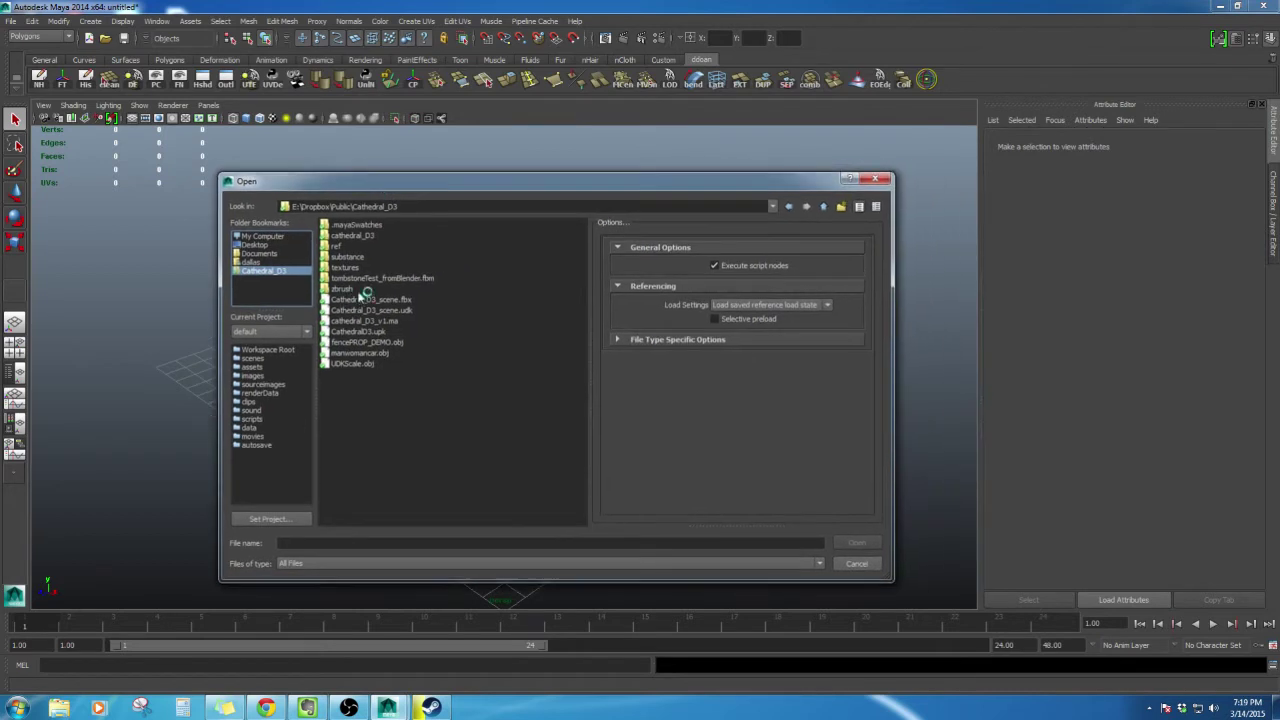
Step: Look through the Cathedral_D3 project subfolders, including substance, textures, zbrush and cathedral_D3
left_click(349, 279)
left_click(349, 267)
left_click(350, 257)
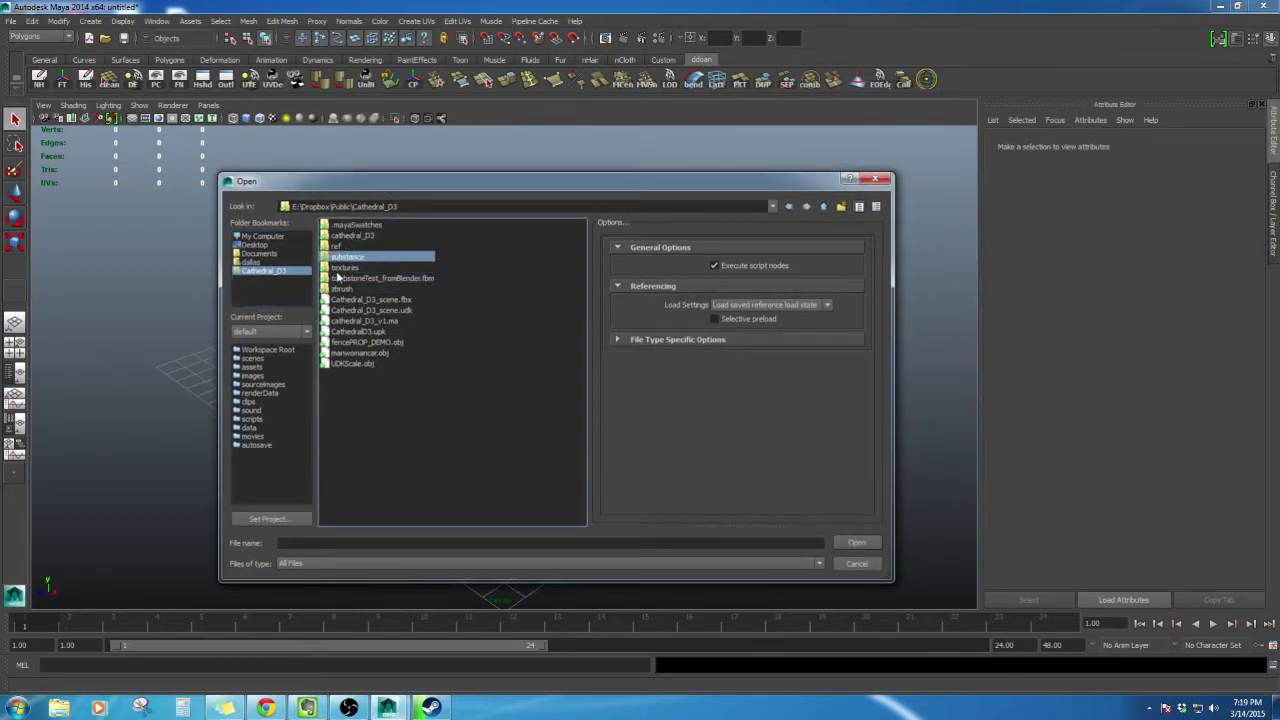
left_click_drag(436, 183, 469, 219)
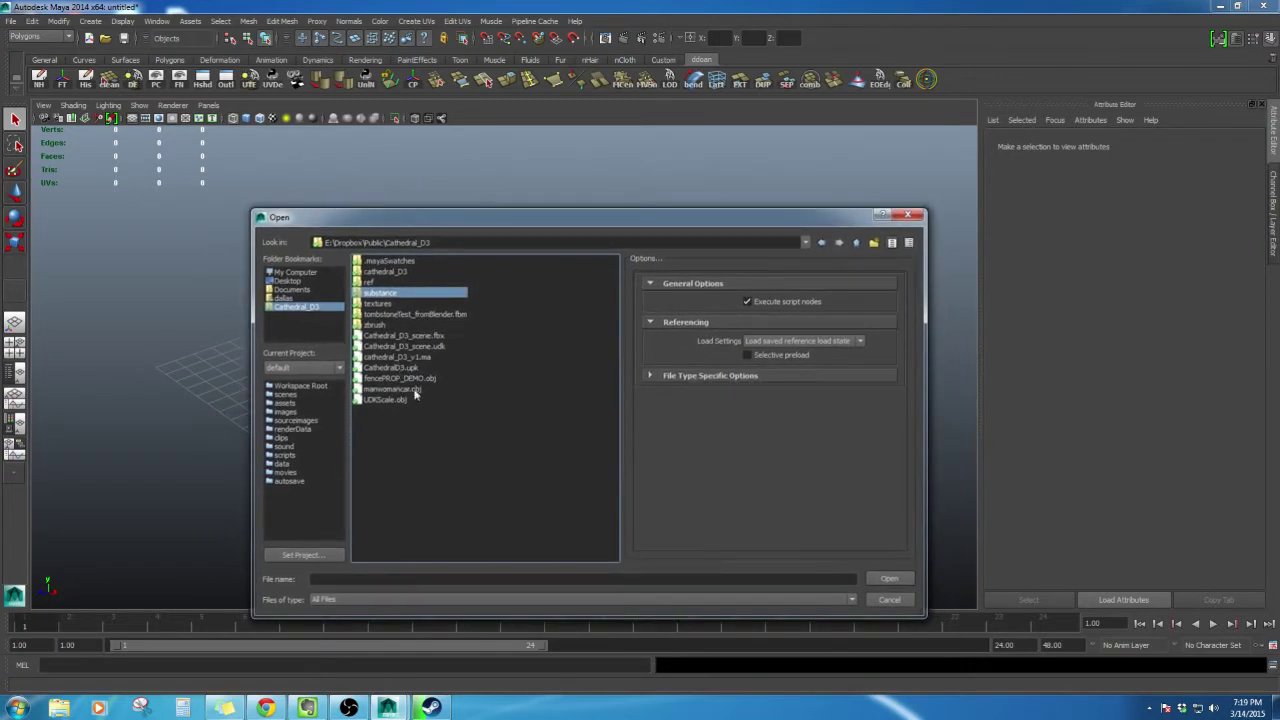
left_click(375, 304)
left_click(372, 315)
left_click(372, 326)
left_click(374, 316)
left_click(375, 304)
left_click(379, 295)
left_click_drag(386, 282, 384, 272)
mouse_move(424, 224)
left_mouse_down()
mouse_move(452, 225)
mouse_move(438, 226)
left_mouse_up()
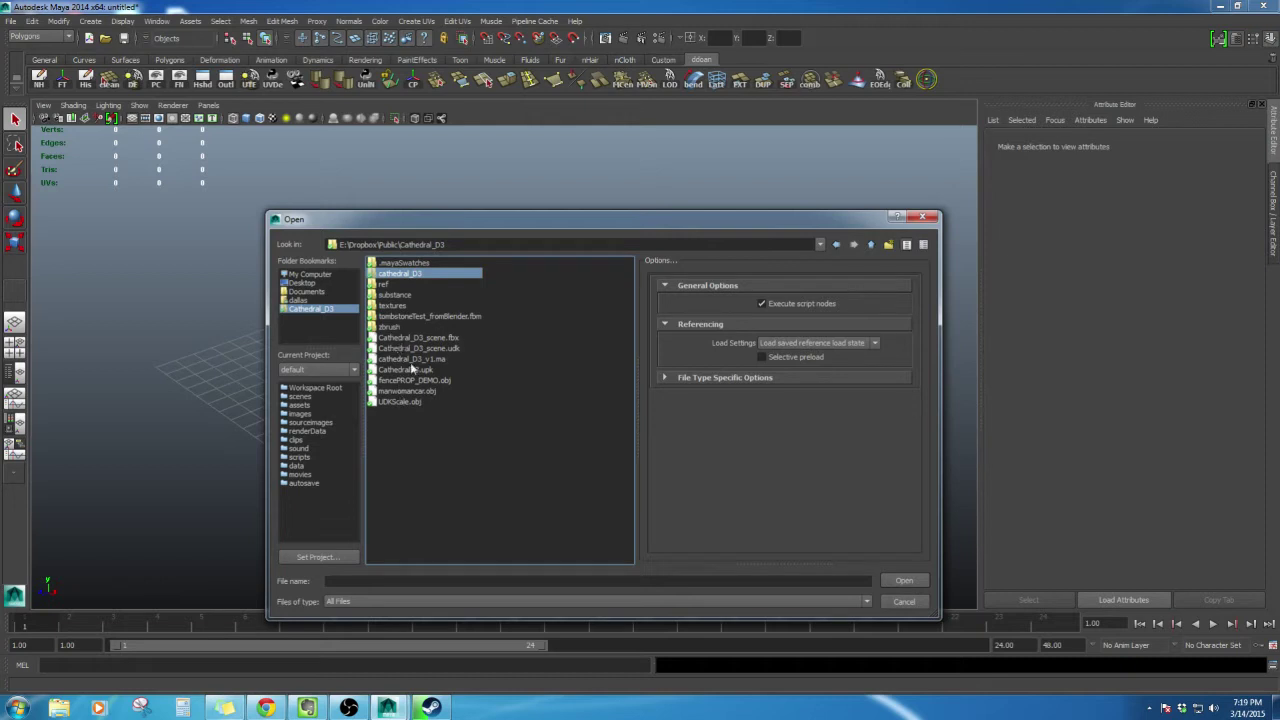
Step: Open the cathedral_D3_v1.ma scene without saving the untitled scene
left_click(415, 369)
double_click(412, 358)
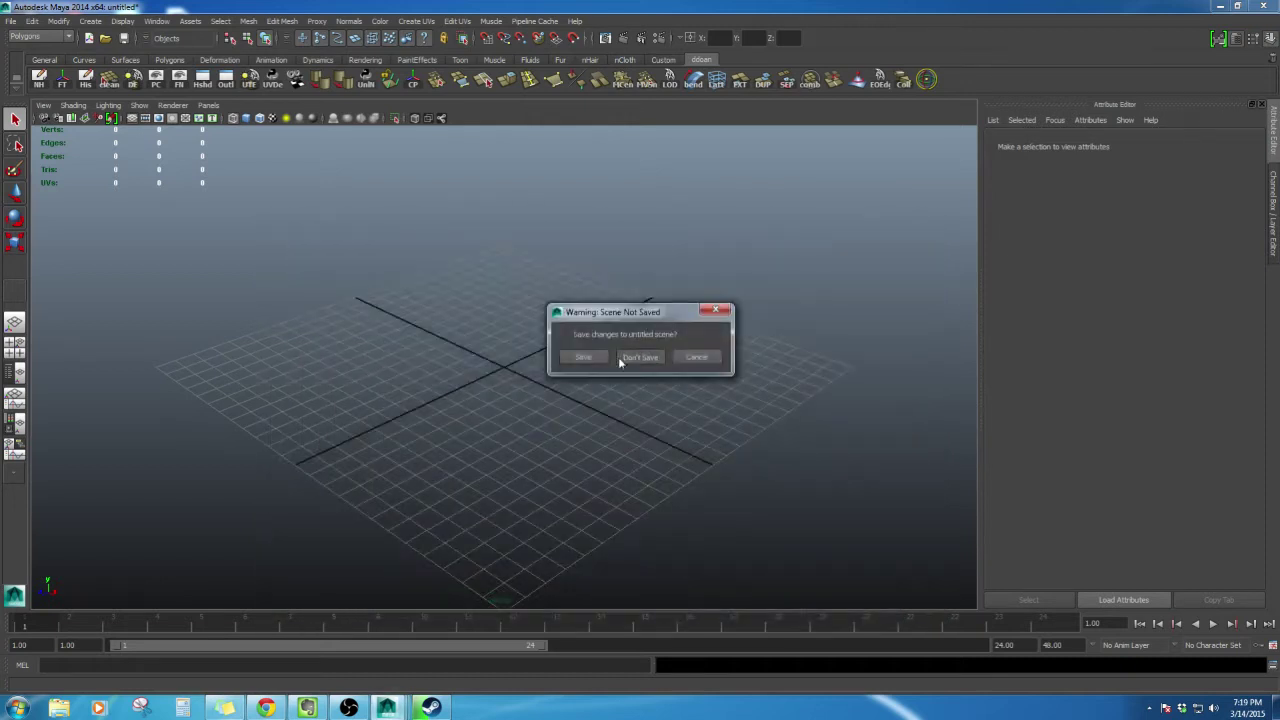
left_click(618, 357)
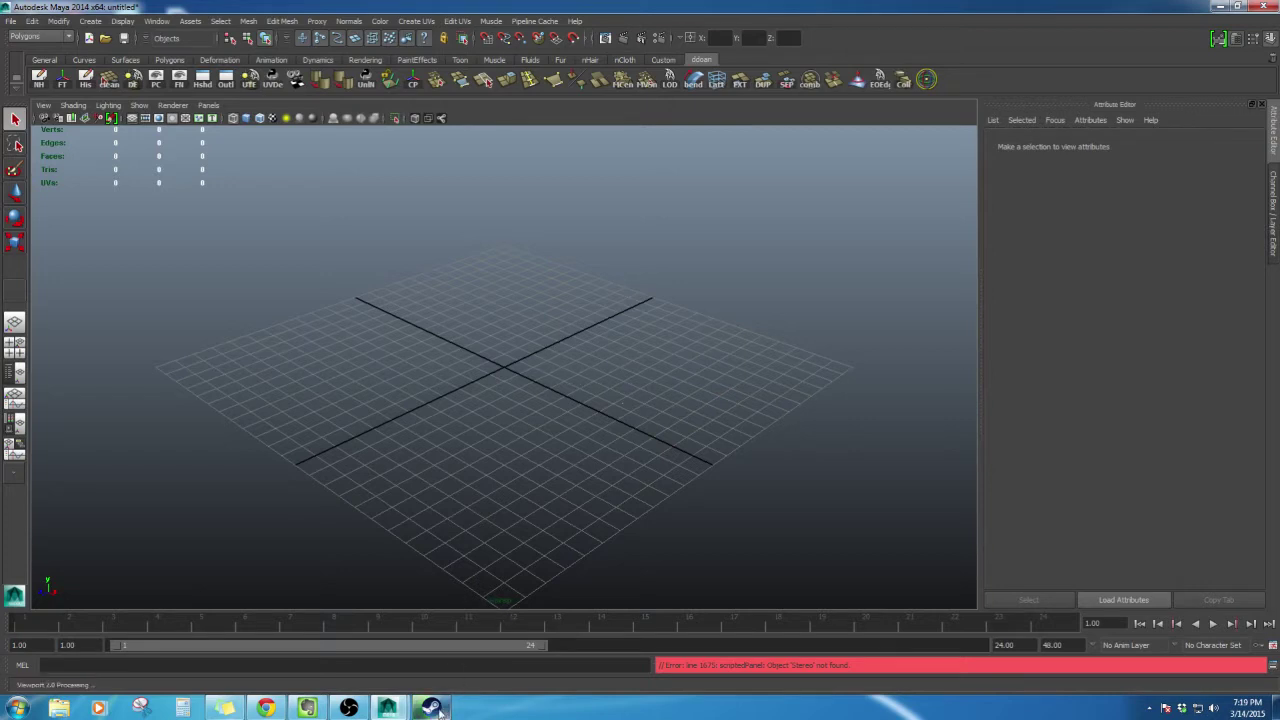
mouse_move(440, 712)
Step: Examine the cathedral model from several angles, around its front end and side buttresses
middle_click_drag(715, 370, 620, 428, "alt")
left_click(699, 380)
left_click_drag(699, 380, 451, 300, "alt")
middle_click_drag(451, 300, 451, 322, "alt")
left_click_drag(451, 322, 487, 340, "alt")
middle_click_drag(487, 340, 489, 447, "alt")
scroll(489, 391, "down", 3)
mouse_move(489, 447)
left_mouse_down("alt")
mouse_move(489, 413)
mouse_move(485, 424)
left_mouse_up("alt")
scroll(489, 412, "up", 3)
middle_click_drag(485, 424, 488, 367, "alt")
left_click_drag(488, 367, 578, 396, "alt")
scroll(475, 400, "up", 2)
Step: Select the conical roof over the entrance and switch the viewport renderer to Default Quality Rendering
left_click(528, 367)
key("w")
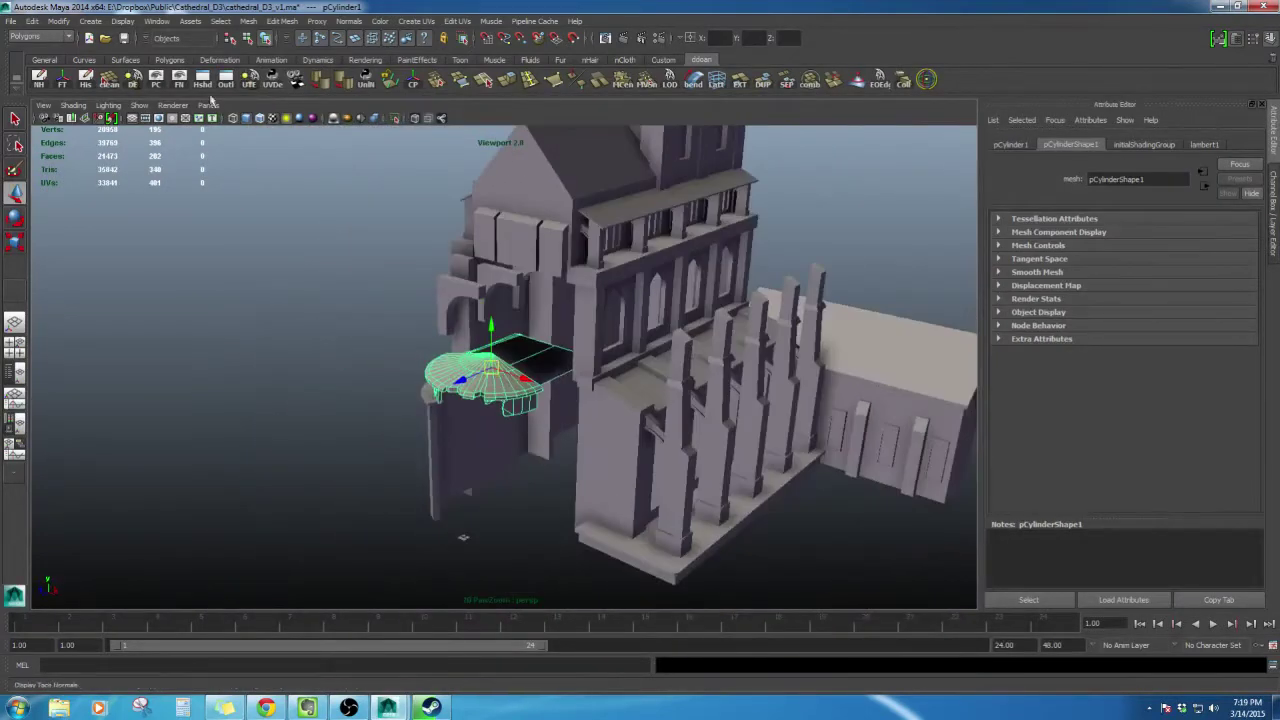
left_click(140, 105)
mouse_move(164, 106)
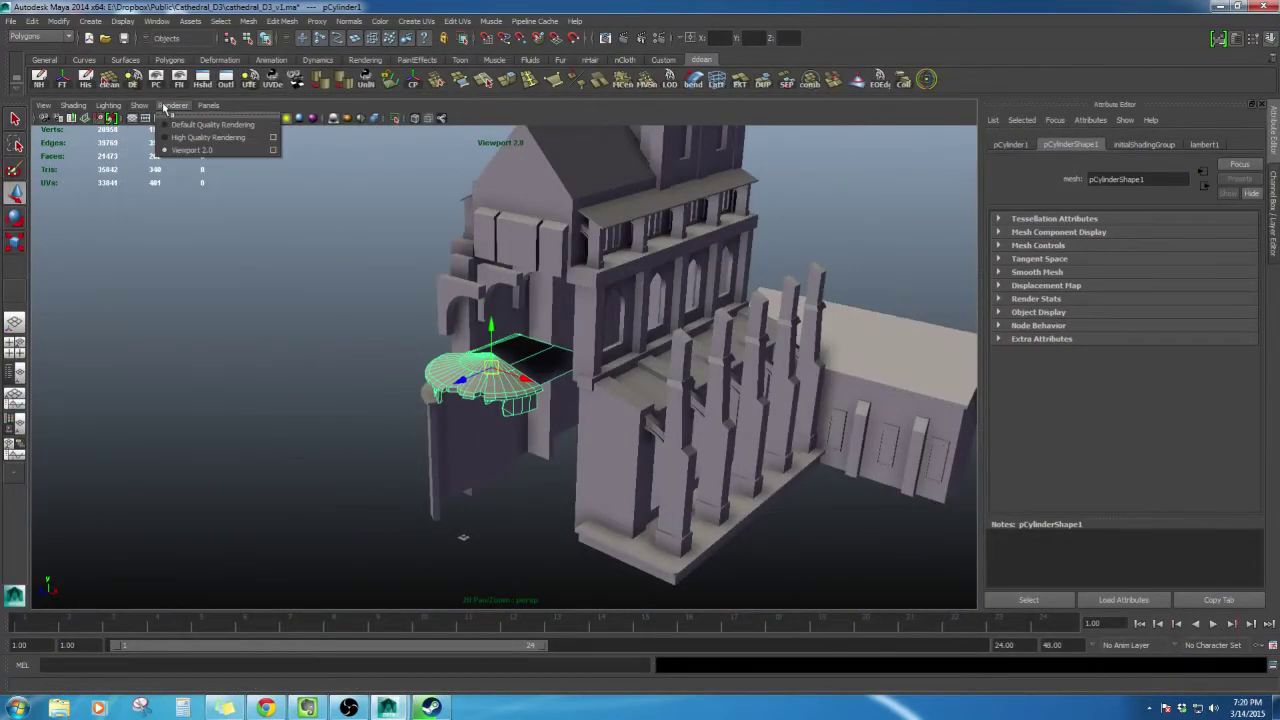
left_click(193, 131)
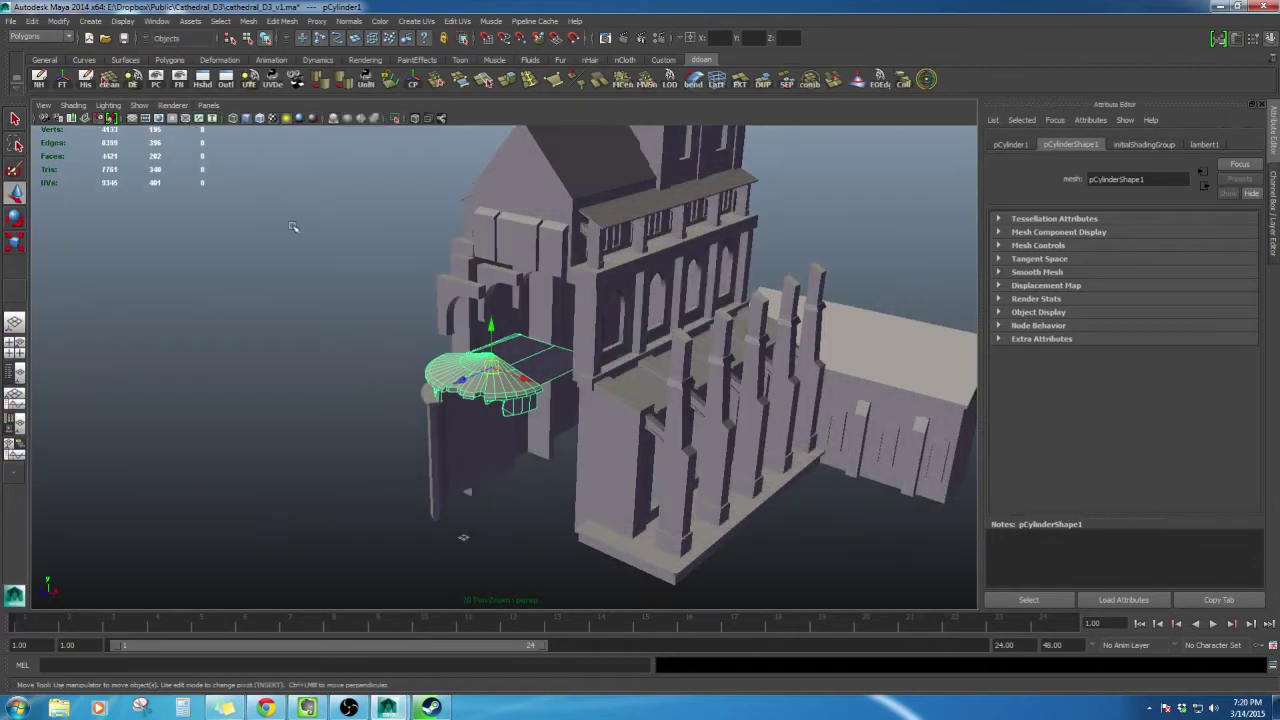
left_click(294, 231)
Step: Open the Outliner and unhide the Cathedral_Front_All group
scroll(386, 366, "up", 4)
left_click_drag(386, 366, 648, 343, "alt")
left_click(505, 415)
scroll(573, 300, "down", 5)
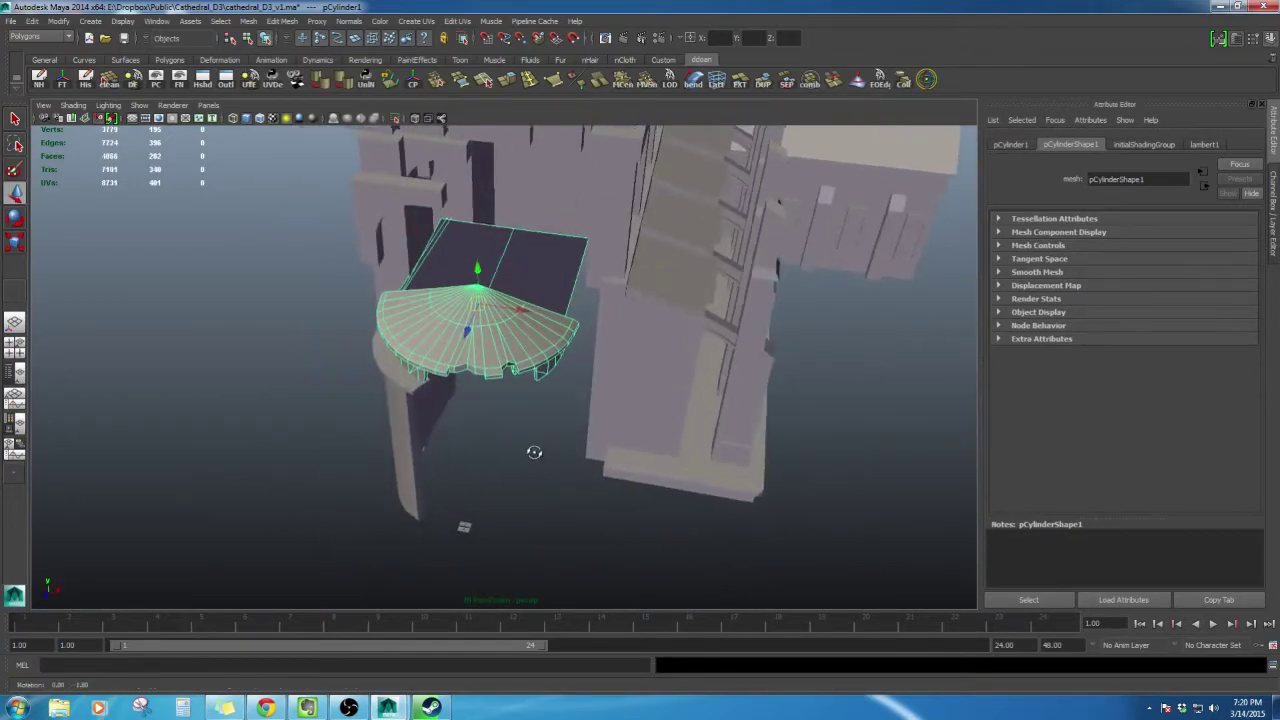
left_click_drag(531, 438, 463, 313, "alt")
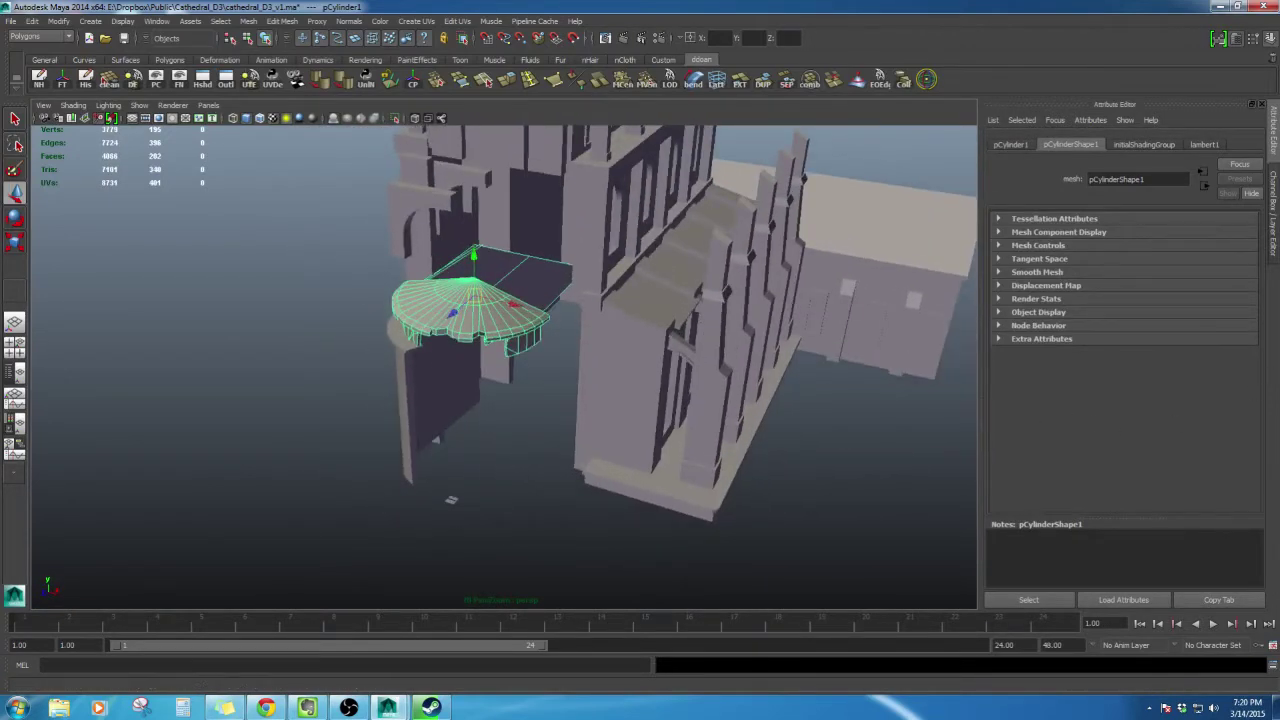
left_click(227, 81)
left_click_drag(553, 346, 651, 278)
scroll(695, 425, "down", 5)
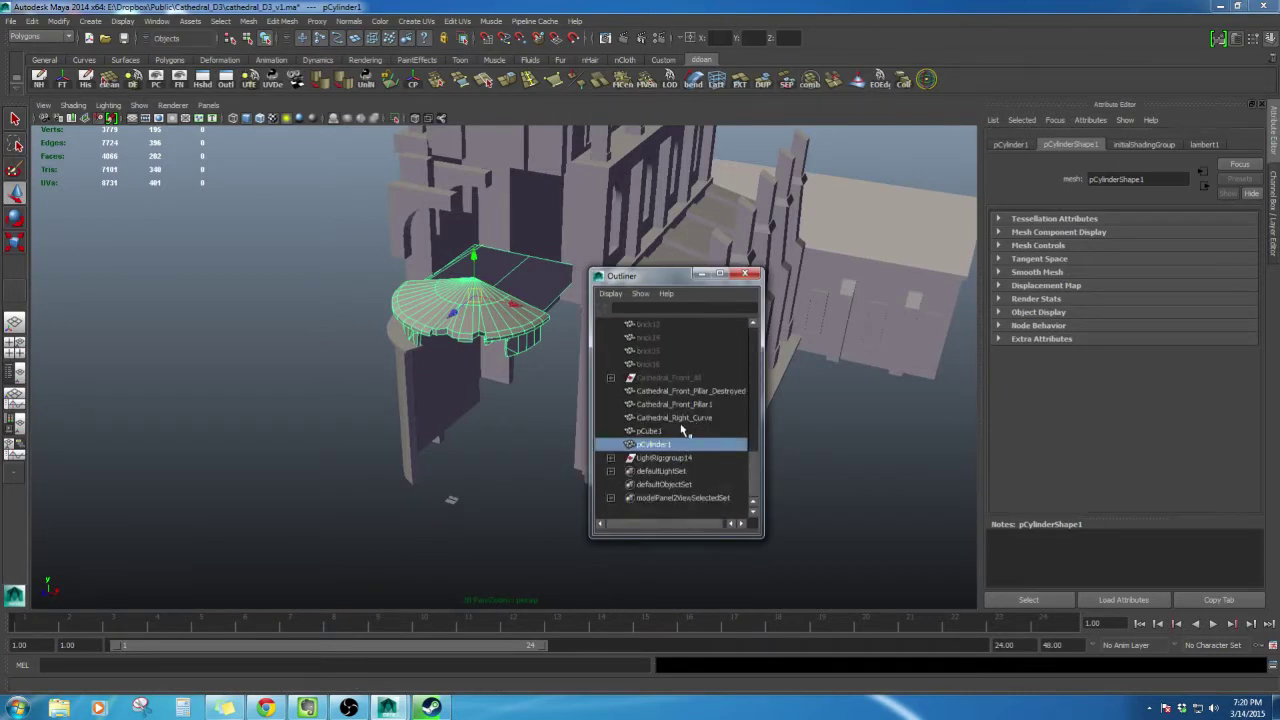
left_click(670, 378)
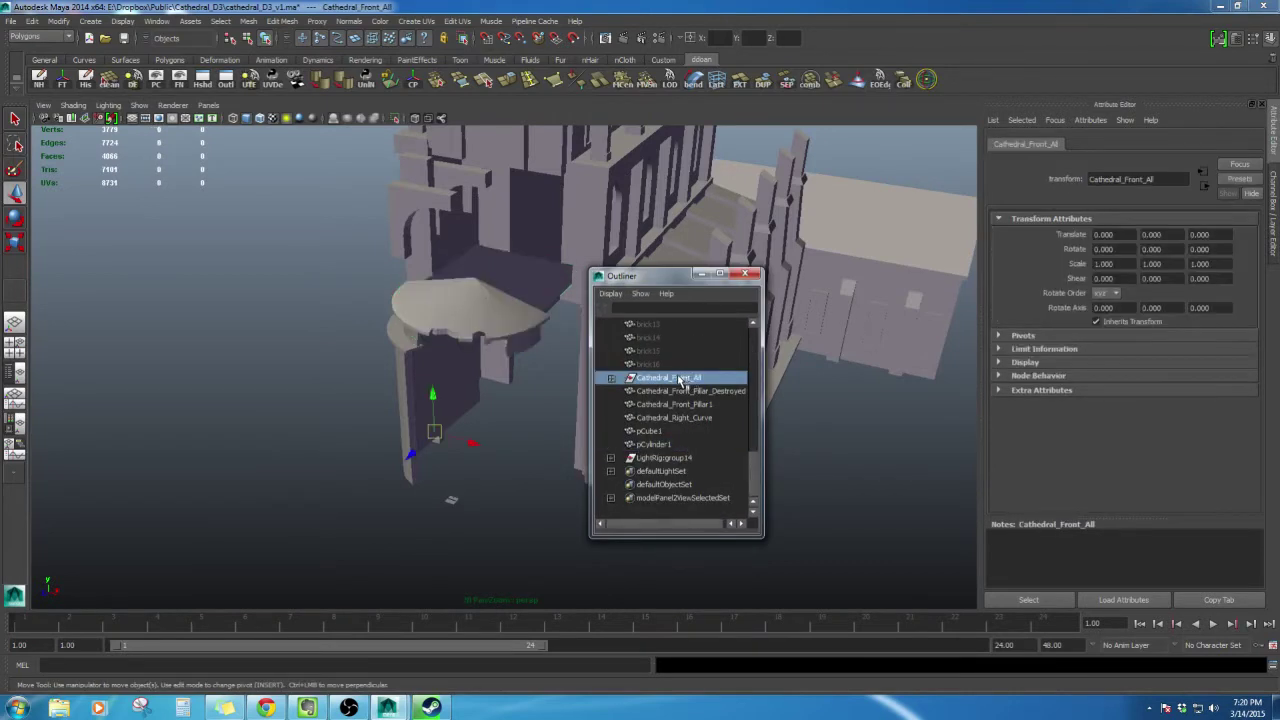
left_click(345, 430)
Step: Move the Outliner aside and examine the cathedral's ruined round entrance, upper arches and side wall
left_click_drag(351, 431, 486, 277, "alt")
scroll(486, 277, "up", 4)
middle_click_drag(486, 277, 364, 440, "alt")
left_click_drag(364, 438, 388, 425, "alt")
middle_click_drag(388, 425, 380, 520, "alt")
left_click_drag(380, 520, 427, 417, "alt")
right_click_drag(427, 418, 408, 392, "alt")
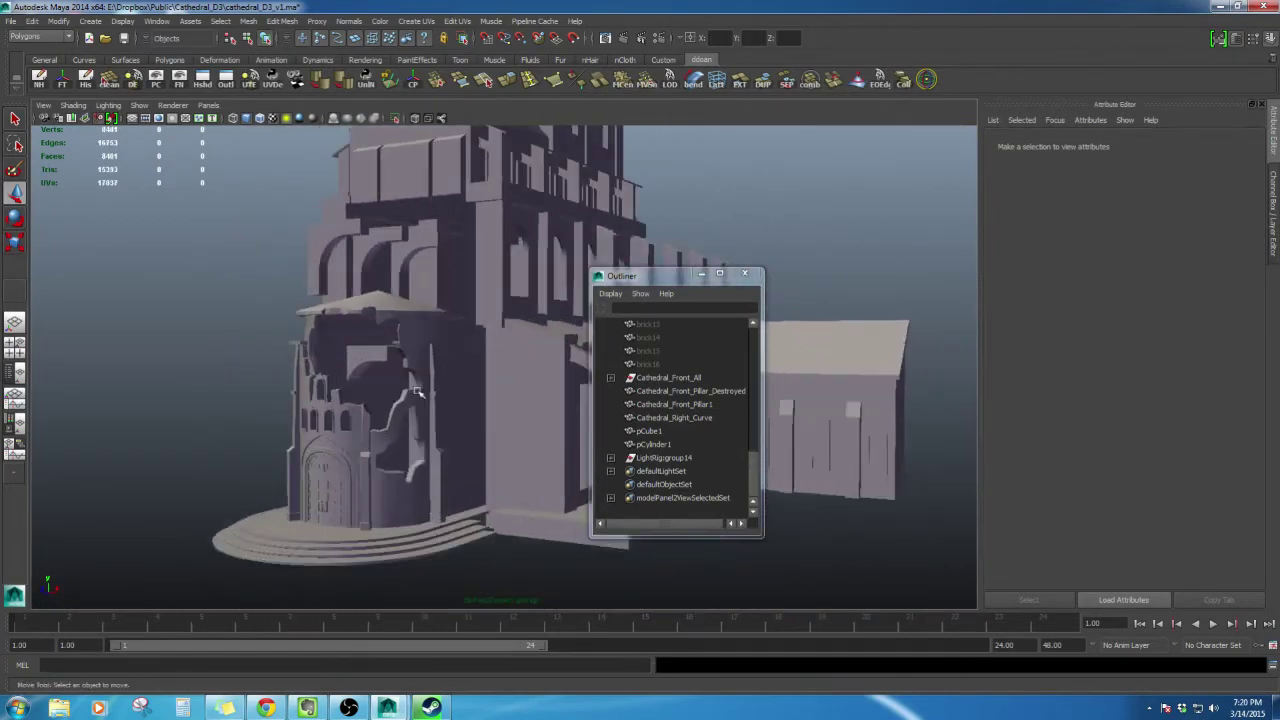
left_click_drag(661, 275, 994, 249)
left_click_drag(524, 436, 586, 344, "alt")
left_click_drag(548, 399, 526, 480, "alt")
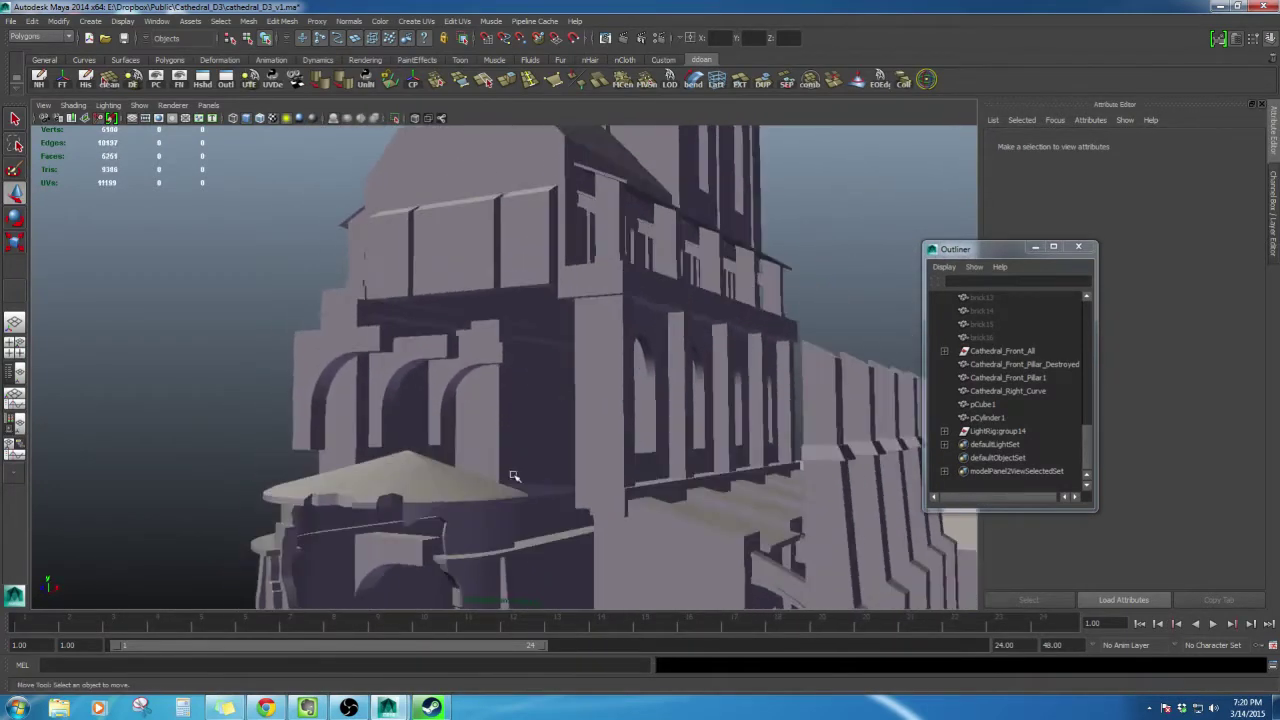
left_click_drag(511, 474, 515, 494, "alt")
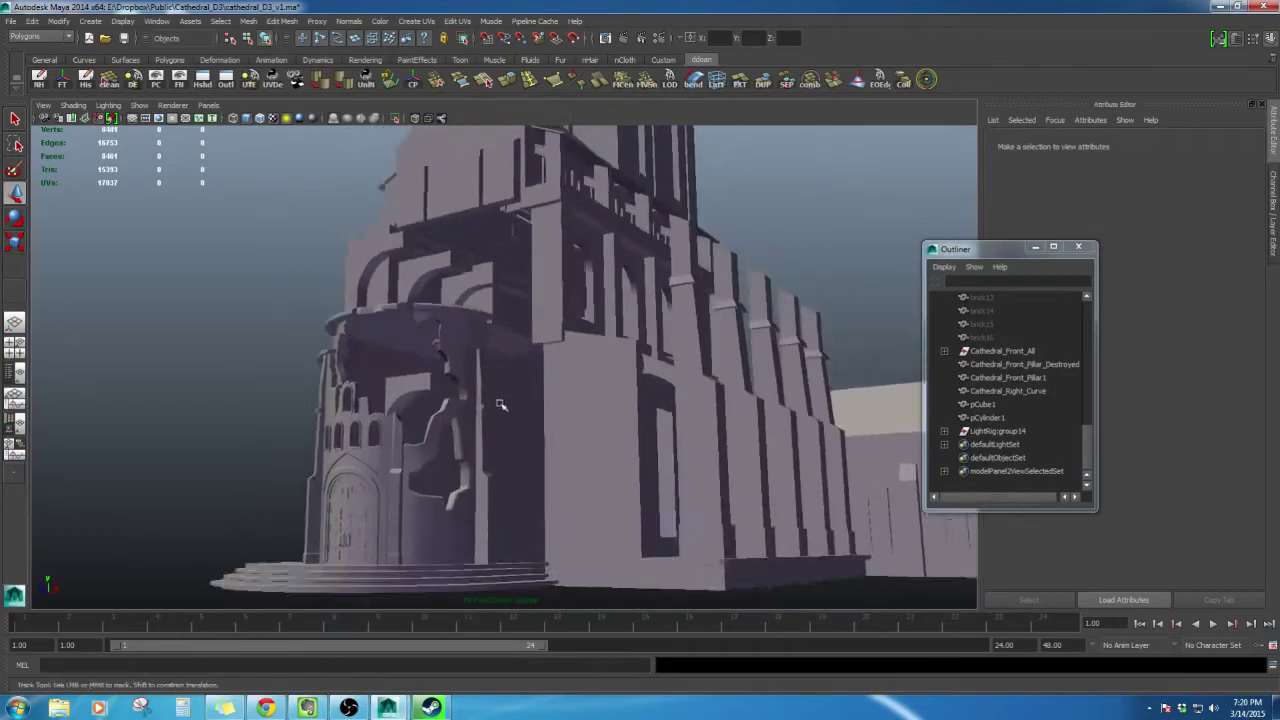
left_click_drag(499, 404, 500, 460, "alt")
Step: Select the Cathedral_Right mesh and switch it to face selection
left_click(557, 484)
left_click_drag(519, 507, 602, 487, "alt")
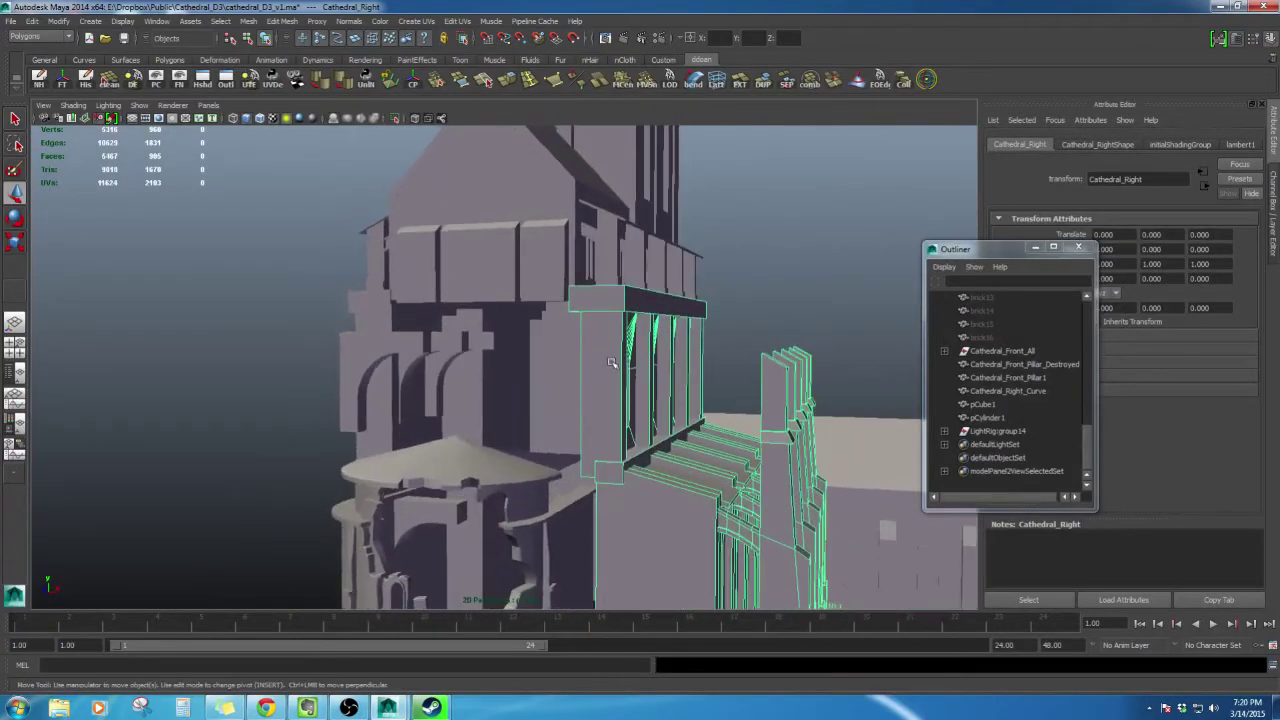
left_click_drag(660, 385, 587, 338, "alt")
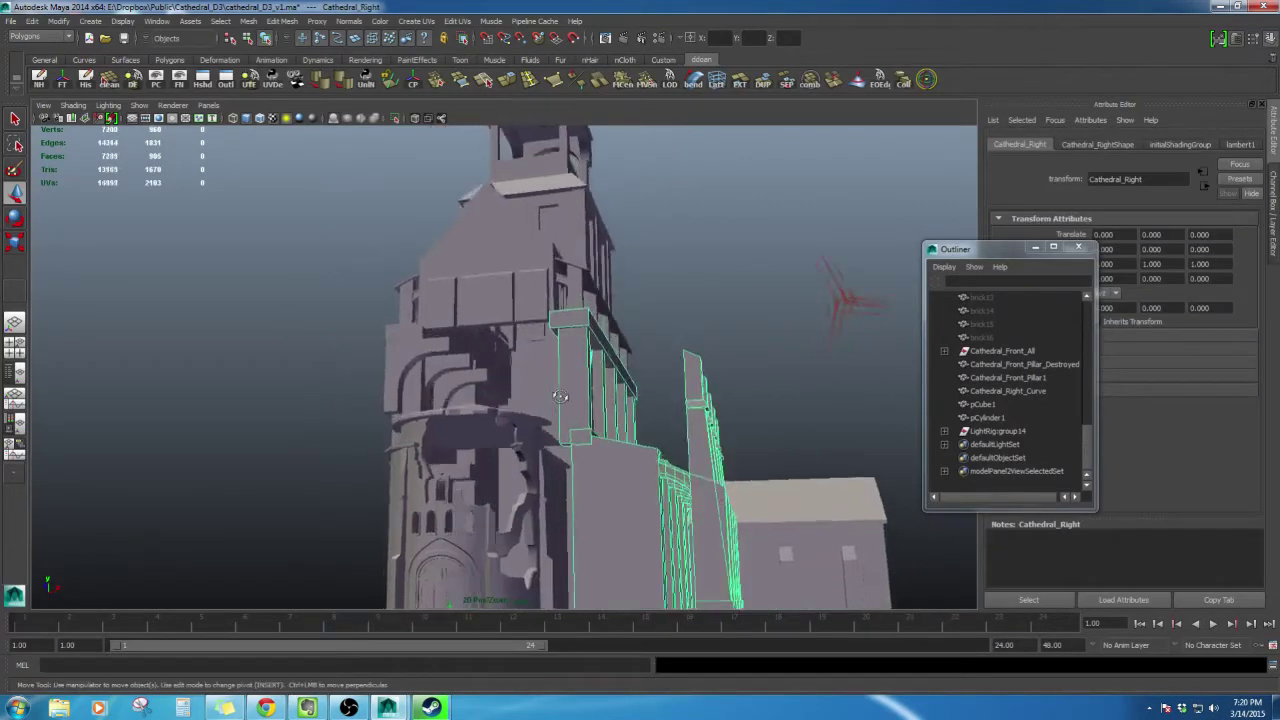
right_click_drag(589, 347, 590, 358)
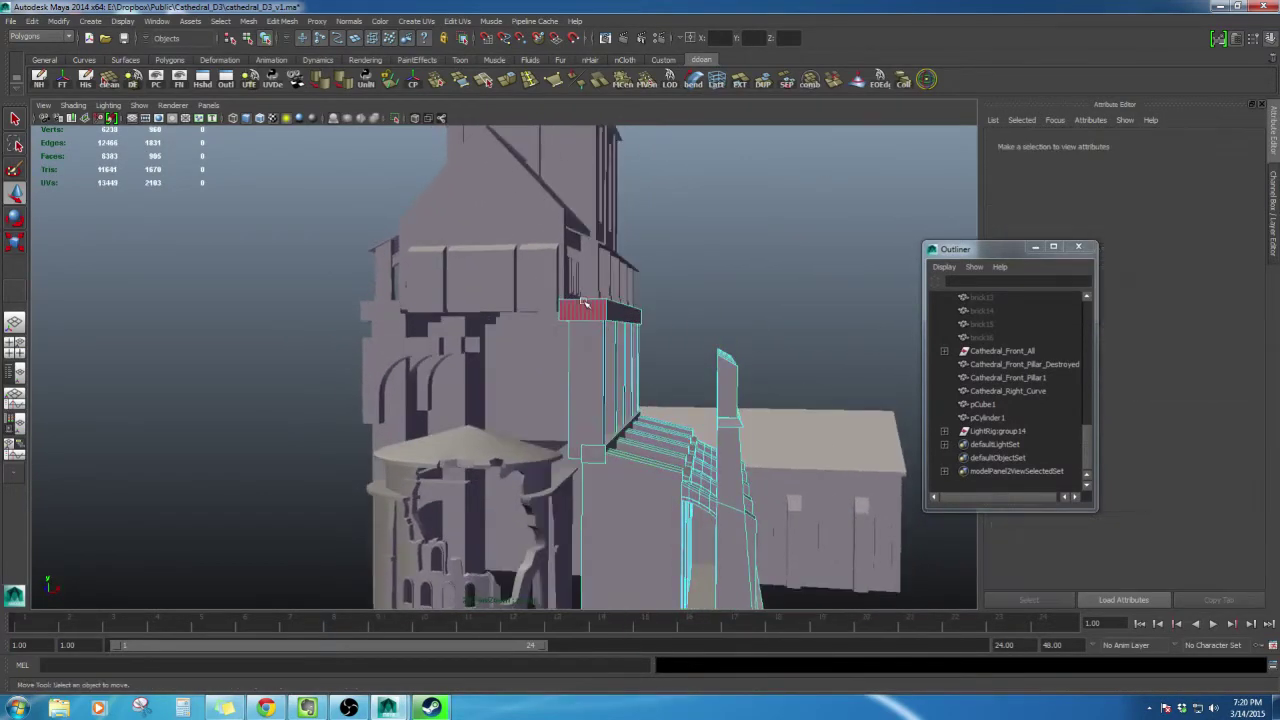
double_click(586, 305)
left_click_drag(587, 310, 593, 378, "alt")
right_click_drag(536, 300, 533, 328)
left_click_drag(534, 331, 546, 286, "alt")
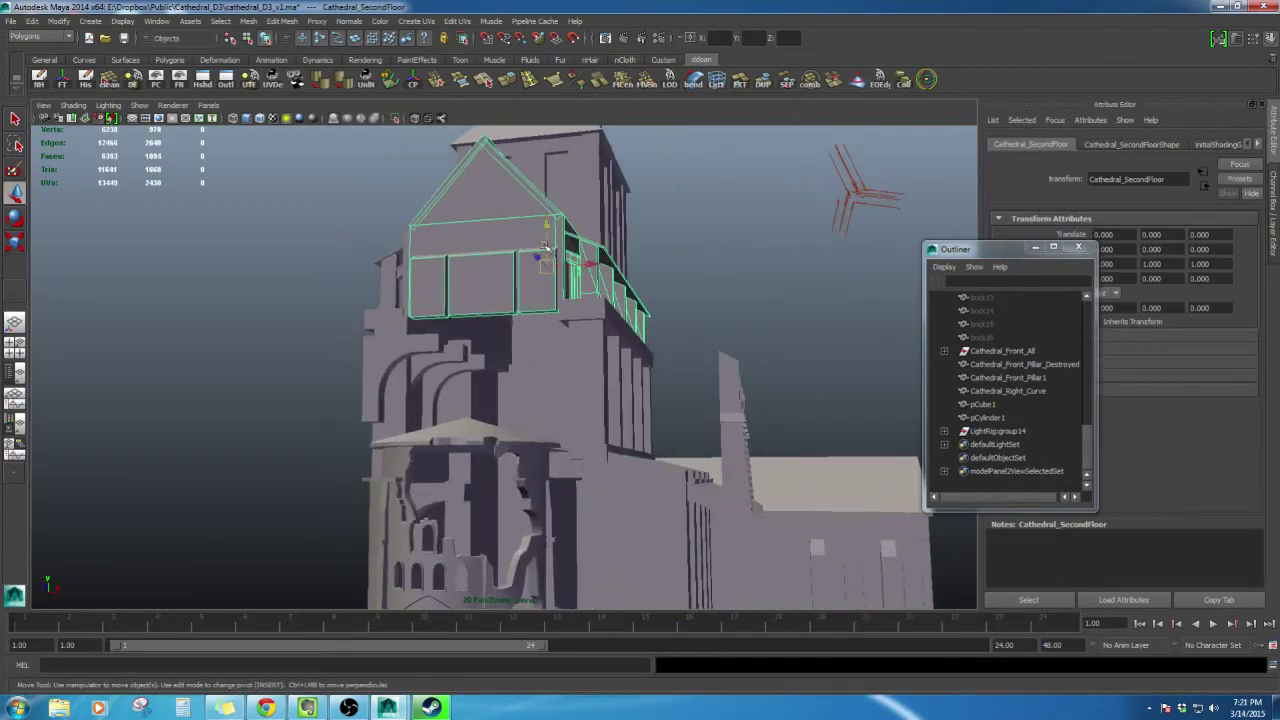
left_click(716, 286)
Step: Select the cathedral_Tower mesh, center its pivot and lower it along Y behind the gabled roof
left_click_drag(716, 286, 580, 219, "alt")
left_click(606, 250)
scroll(580, 219, "down", 4)
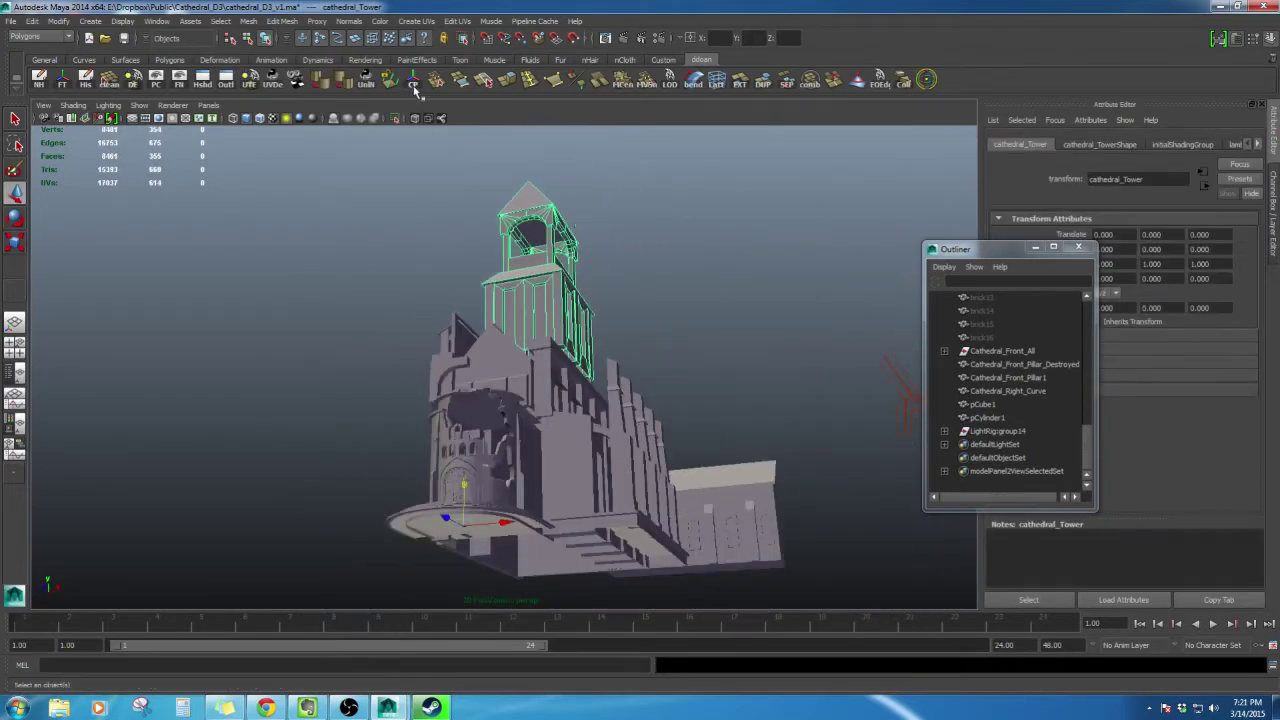
scroll(568, 185, "up", 5)
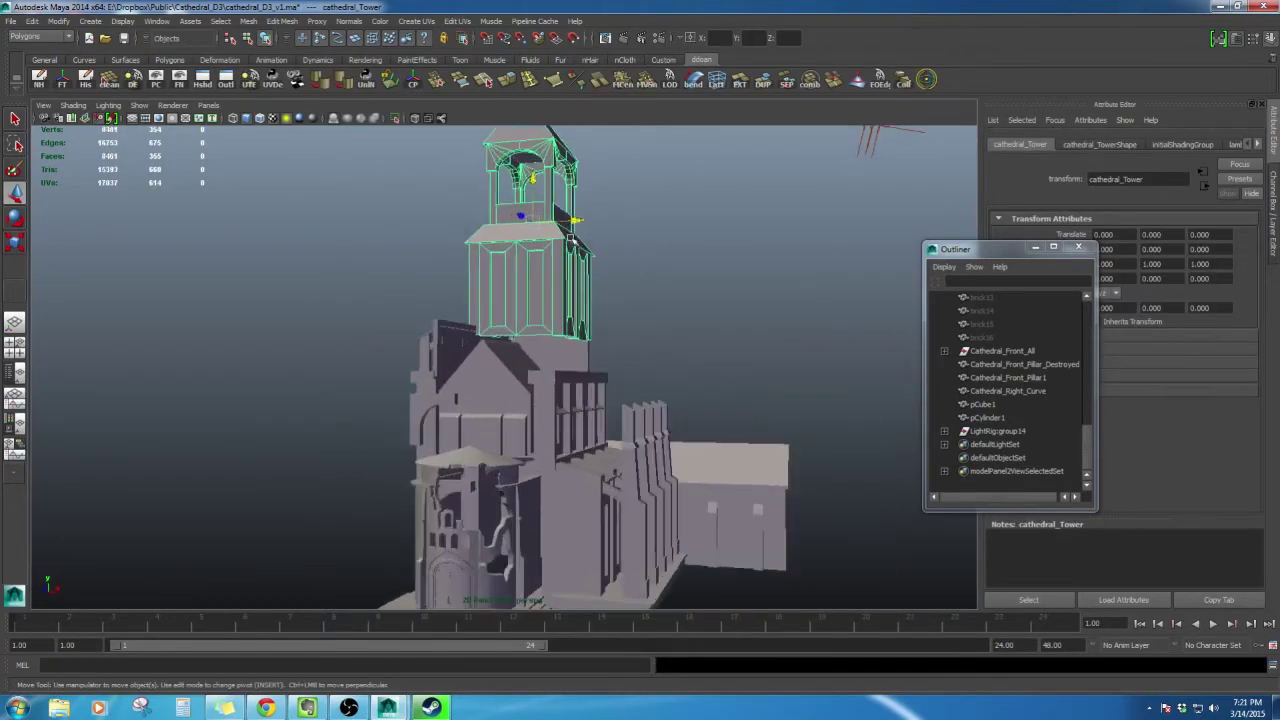
left_click(663, 266)
left_click_drag(663, 266, 671, 187, "alt")
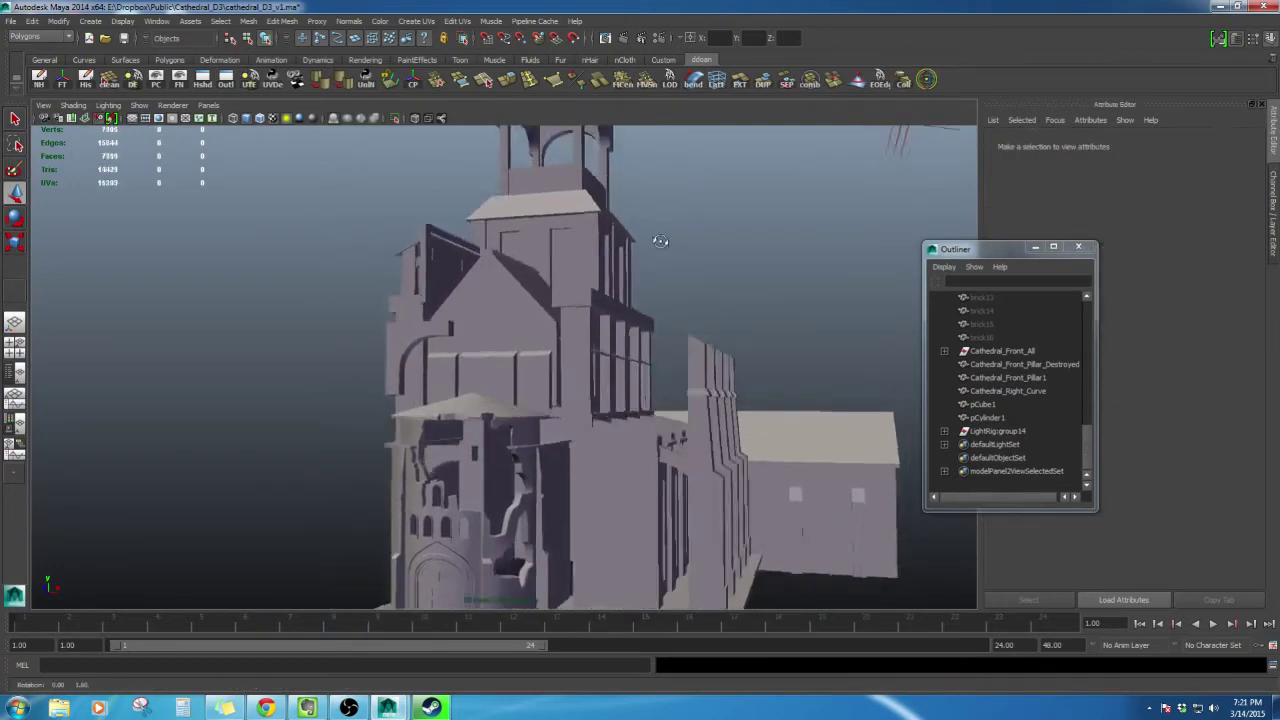
Step: Select the Cathedral_Right mesh and isolate it in the viewport
left_click_drag(657, 250, 497, 252, "alt")
middle_click_drag(497, 252, 422, 190, "alt")
left_click_drag(422, 190, 410, 245, "alt")
right_click_drag(410, 245, 477, 283, "alt")
left_click_drag(477, 283, 580, 420, "alt")
left_click(600, 307)
left_click_drag(602, 310, 645, 335, "alt")
key("shift+i")
middle_click_drag(645, 335, 655, 368, "alt")
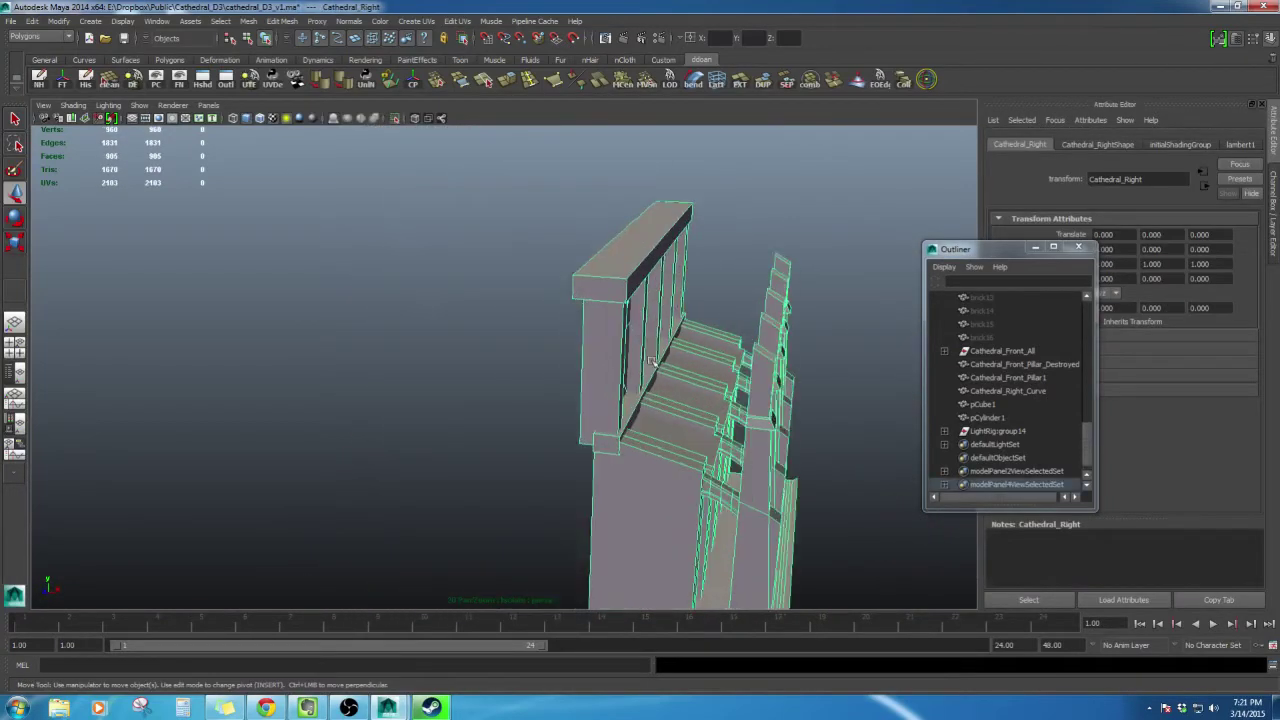
Step: Switch the side wall to face selection and delete the top ledge and the upper-storey wall piece beneath it
left_click_drag(655, 368, 562, 255, "alt")
right_click_drag(560, 245, 560, 285)
double_click(535, 207)
left_click_drag(530, 215, 546, 303, "alt")
key("Delete")
double_click(530, 264)
key("Delete")
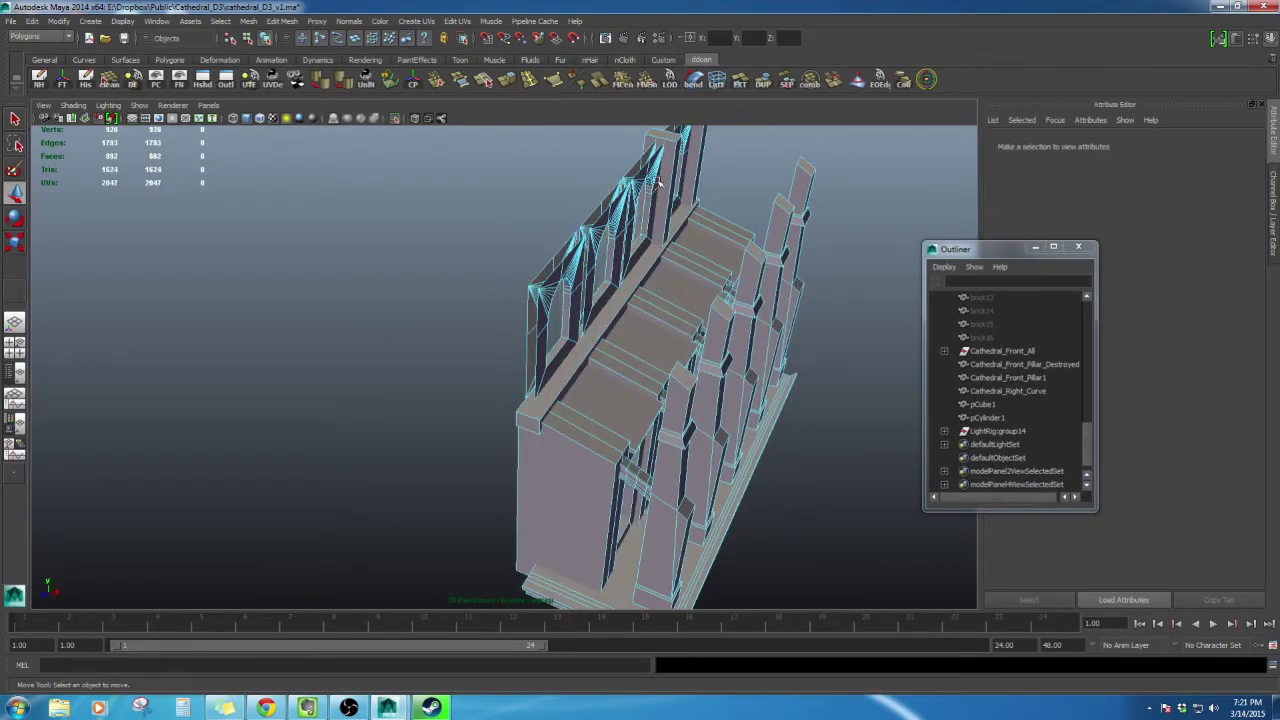
Step: Delete the remaining upper-storey window sections of Cathedral_Right, then end the isolated view
left_click(660, 175)
key("Delete")
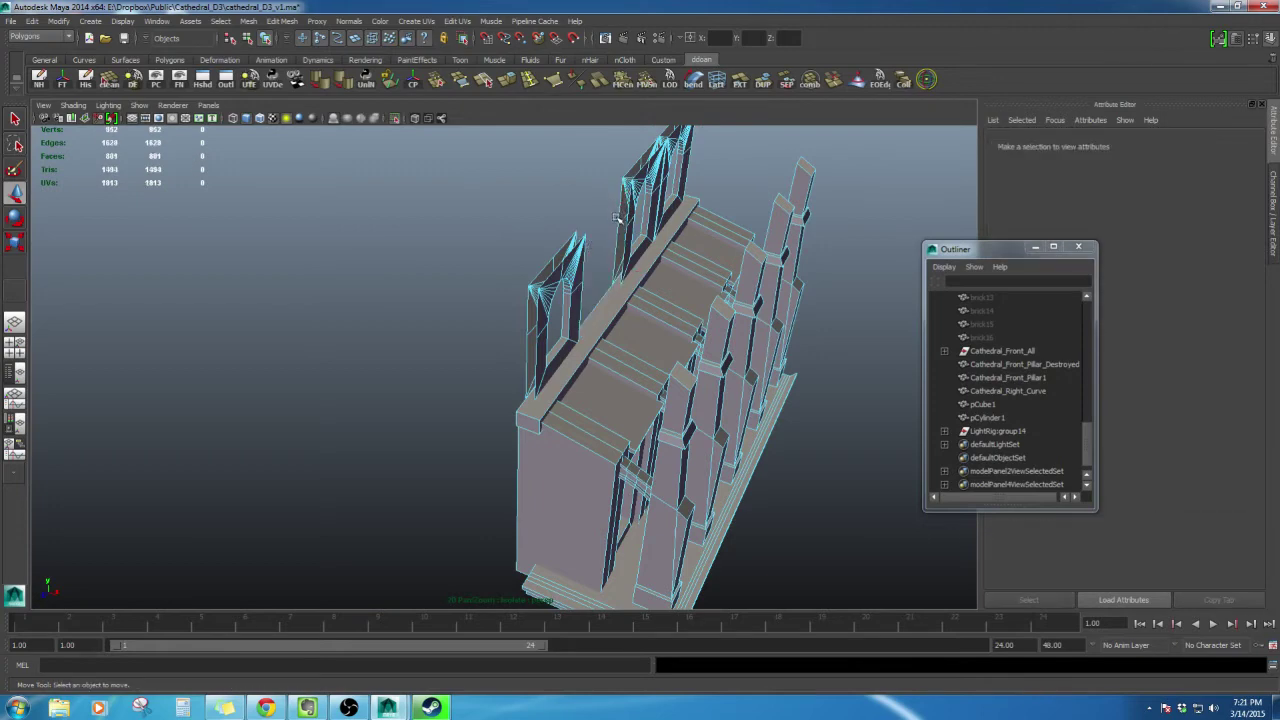
double_click(559, 264)
key("Delete")
double_click(668, 197)
key("Delete")
left_click(643, 266)
mouse_move(643, 265)
left_mouse_down("alt")
mouse_move(620, 275)
mouse_move(645, 284)
left_mouse_up("alt")
middle_click_drag(607, 300, 627, 248, "alt")
key("ctrl+1")
Step: Return to object selection, select Cathedral_SecondFloor and lower it to a Translate Y of about -298.5
left_click_drag(614, 272, 580, 322, "alt")
right_click_drag(537, 282, 521, 341)
left_click_drag(521, 330, 508, 266, "alt")
left_click(314, 202)
left_click_drag(318, 212, 313, 275, "alt")
left_click(492, 240)
left_click_drag(505, 240, 440, 286, "alt")
left_click_drag(595, 150, 591, 219, "alt")
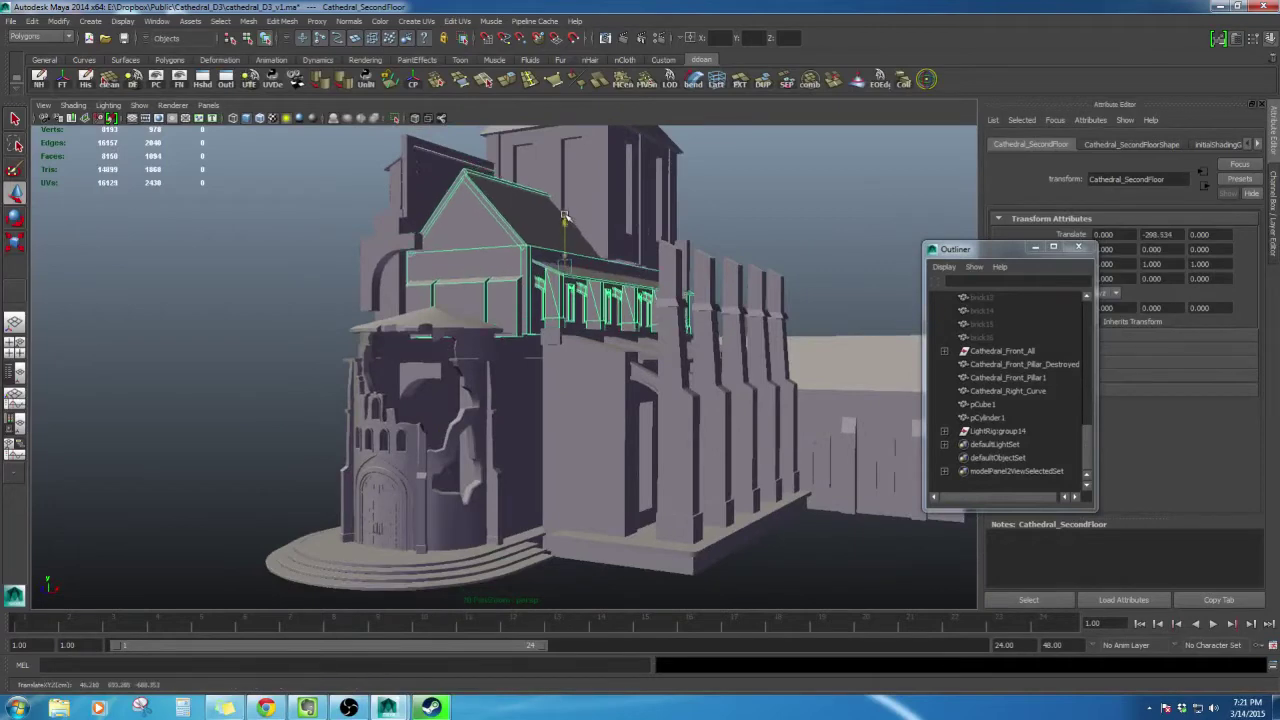
left_click(708, 212)
Step: Fine-tune the height of Cathedral_SecondFloor to a Translate Y of -307.760
scroll(650, 260, "up", 3)
left_click_drag(622, 279, 639, 279, "alt")
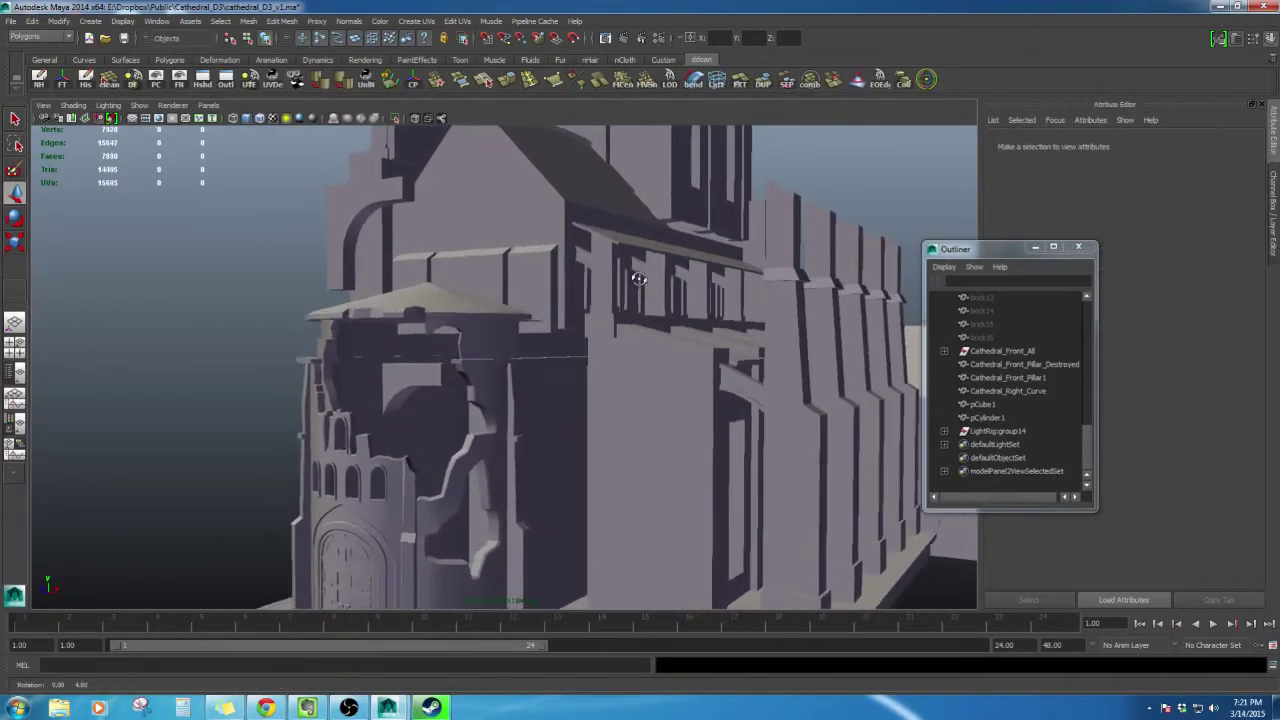
left_click(567, 236)
left_click_drag(567, 236, 597, 293, "alt")
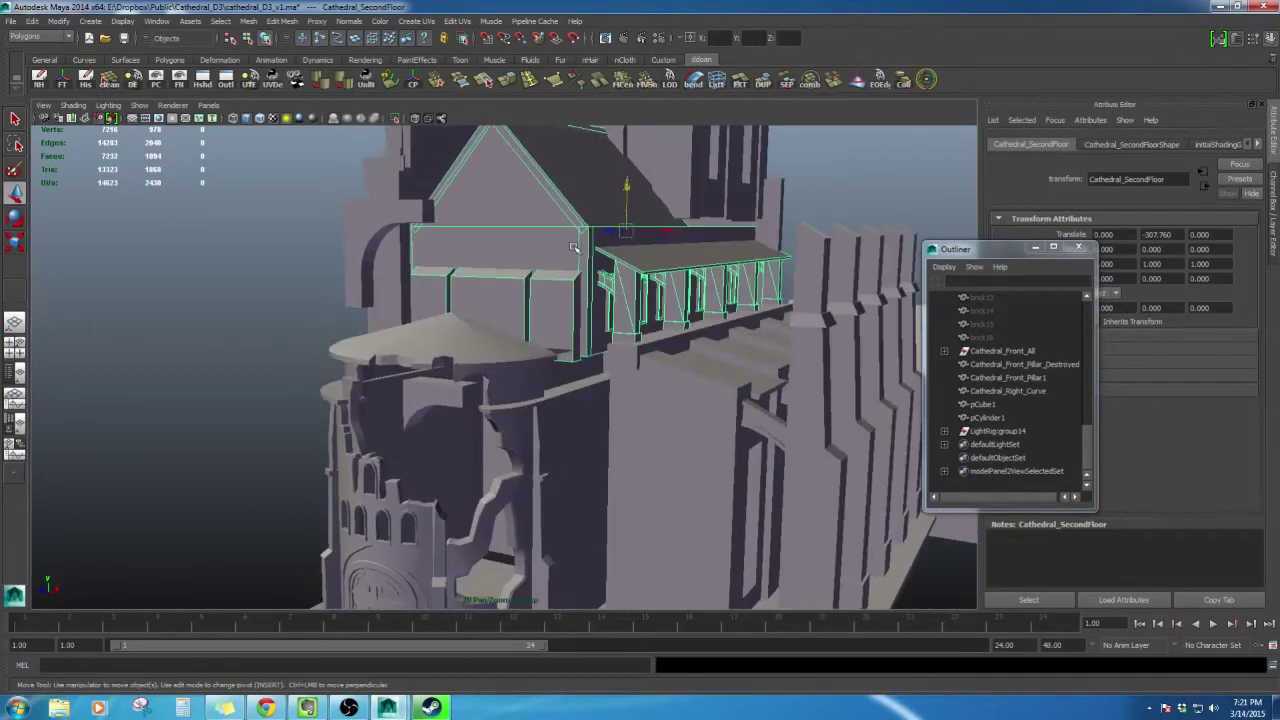
left_click_drag(571, 288, 545, 312, "alt")
Step: Isolate the conical entrance roof pCylinder1, switch it to edge selection and pick the long edge of its flat rear extension
left_click(440, 287)
scroll(440, 287, "up", 3)
left_click_drag(440, 287, 655, 260, "alt")
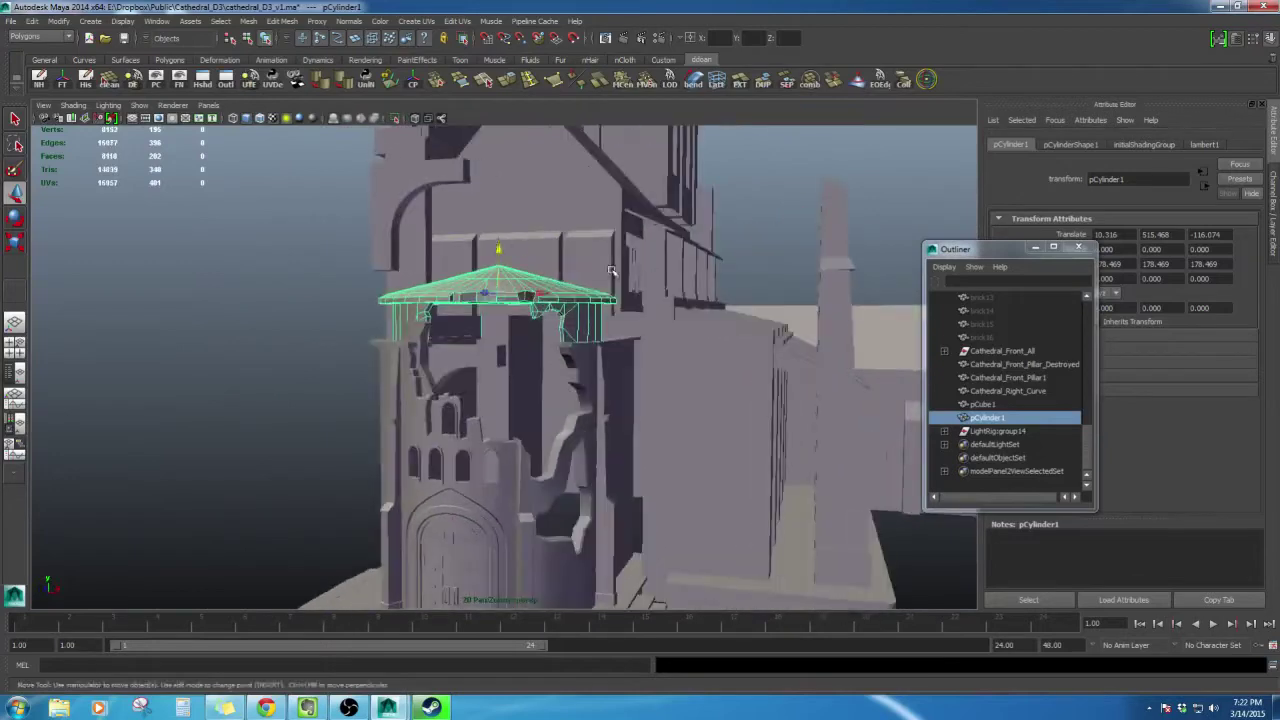
mouse_move(541, 291)
left_mouse_down("alt")
mouse_move(569, 261)
mouse_move(648, 270)
mouse_move(722, 300)
mouse_move(737, 266)
mouse_move(519, 276)
mouse_move(554, 275)
mouse_move(551, 286)
left_mouse_up("alt")
key("shift+i")
key("shift+i")
key("shift+i")
middle_click_drag(551, 286, 521, 411, "alt")
left_click_drag(521, 411, 512, 428, "alt")
right_click_drag(513, 385, 513, 352)
left_click(503, 371)
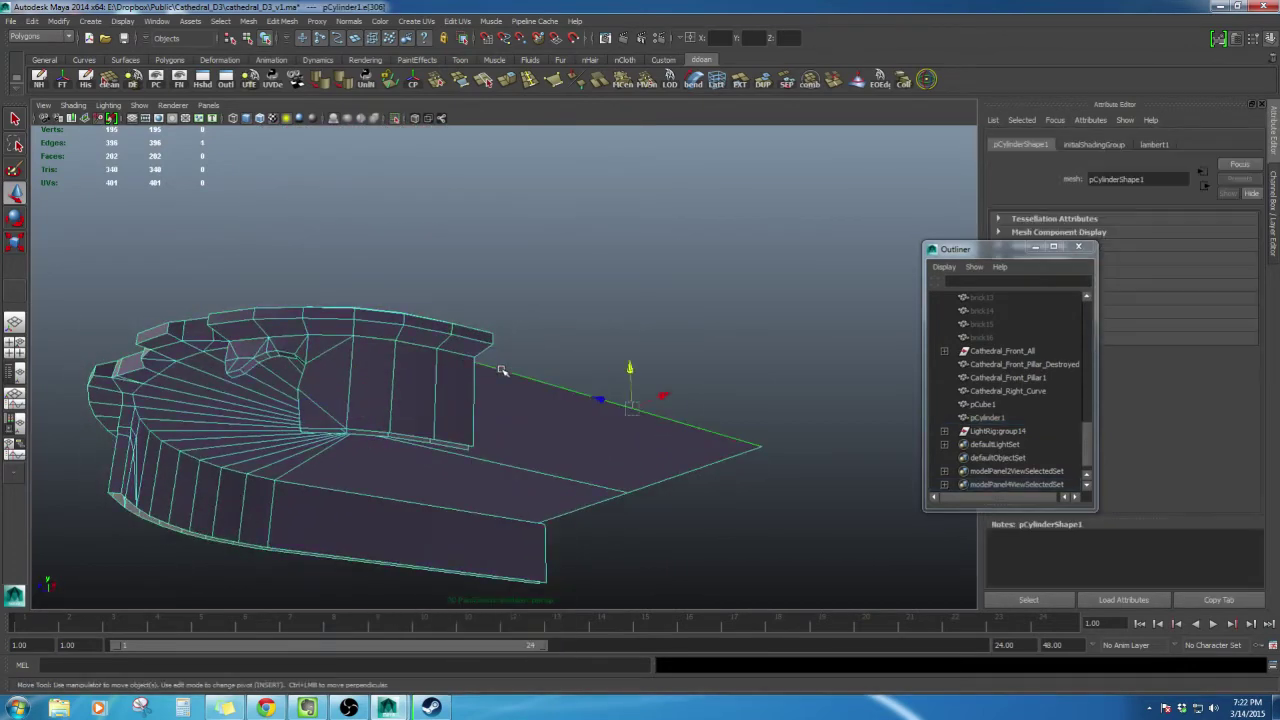
Step: Extrude the end edges of the curved wall below the roof and snap them to the far corner of the flat extension
left_click_drag(503, 371, 448, 447, "alt")
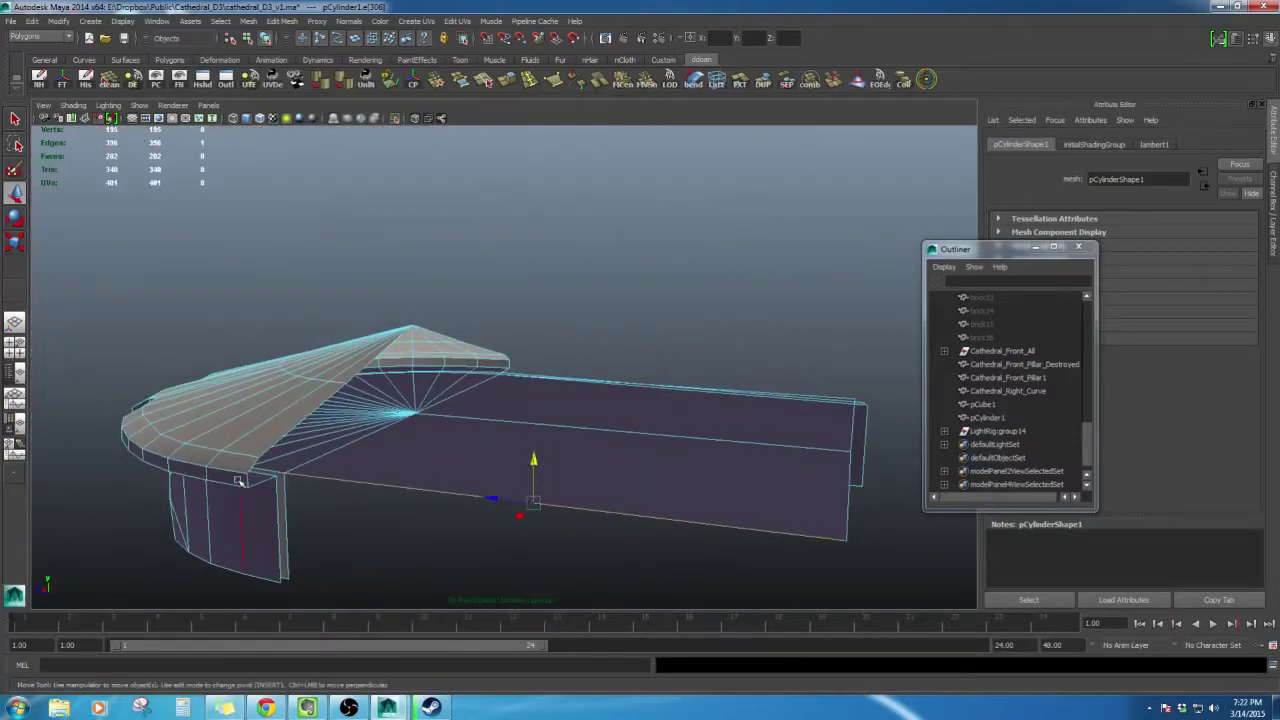
middle_click_drag(240, 484, 358, 386, "alt")
mouse_move(358, 386)
right_mouse_down("alt")
mouse_move(397, 417)
mouse_move(352, 381)
right_mouse_up("alt")
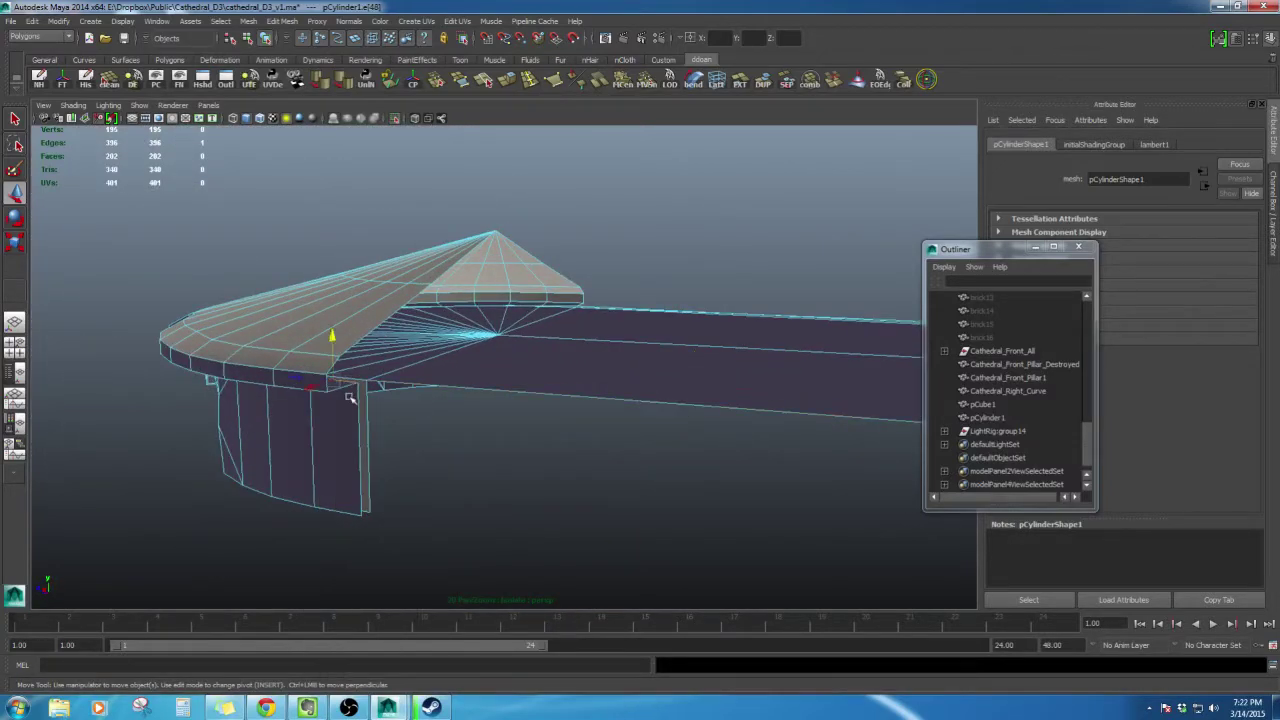
left_click_drag(356, 410, 449, 437, "alt")
right_click_drag(449, 423, 434, 451, "shift")
left_click_drag(606, 480, 532, 524, "alt")
middle_click_drag(615, 506, 540, 388, "alt")
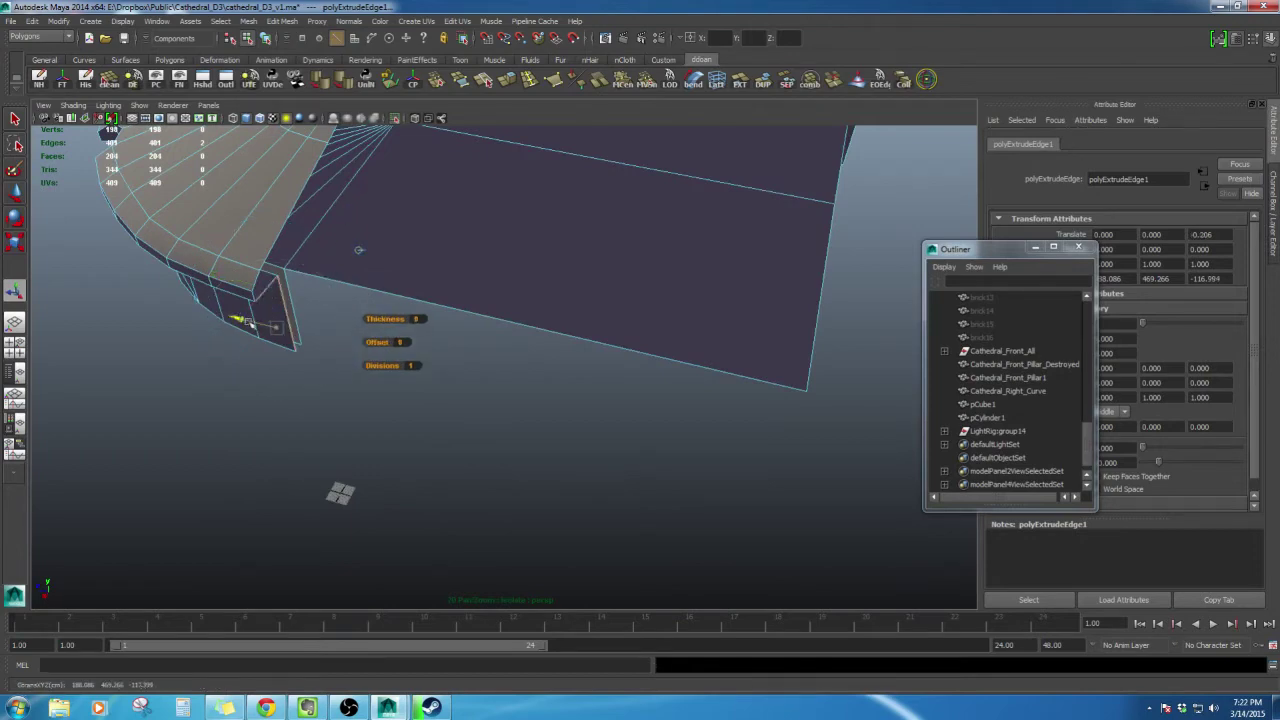
left_click_drag(552, 388, 599, 365, "alt")
key("v")
middle_click_drag(783, 388, 799, 386)
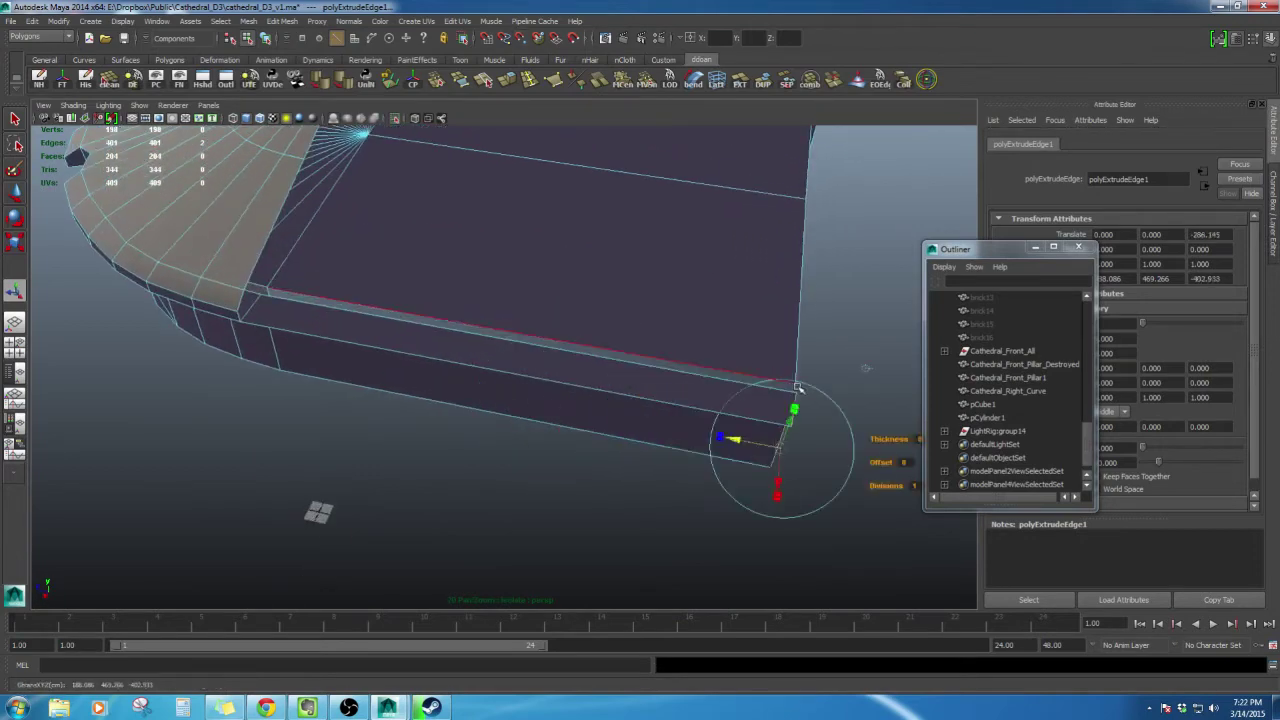
Step: End the isolated view of the roof, show the scene in textured shading and undo the last action
key("w")
left_click_drag(790, 386, 797, 272, "alt")
middle_click_drag(797, 272, 798, 272, "alt")
mouse_move(799, 271)
left_mouse_down("alt")
mouse_move(714, 334)
mouse_move(437, 372)
mouse_move(491, 326)
mouse_move(511, 358)
mouse_move(483, 344)
mouse_move(480, 360)
mouse_move(485, 268)
mouse_move(489, 326)
mouse_move(503, 297)
left_mouse_up("alt")
key("6")
key("shift+i")
scroll(490, 328, "down", 4)
middle_click_drag(503, 297, 625, 309, "alt")
left_click_drag(625, 310, 627, 227, "alt")
key("ctrl+z")
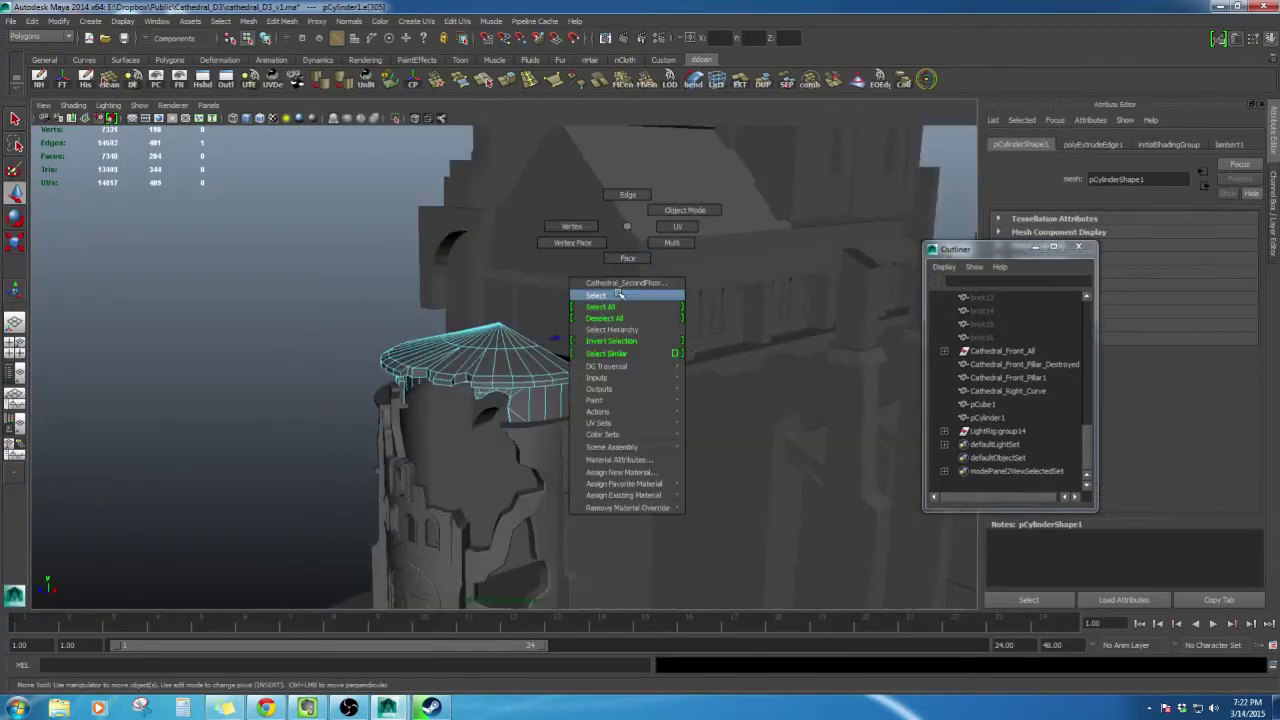
Step: Select Cathedral_SecondFloor and move it forward to a Translate Z of 117.093
right_click_drag(627, 226, 619, 295)
left_click_drag(619, 295, 677, 265, "alt")
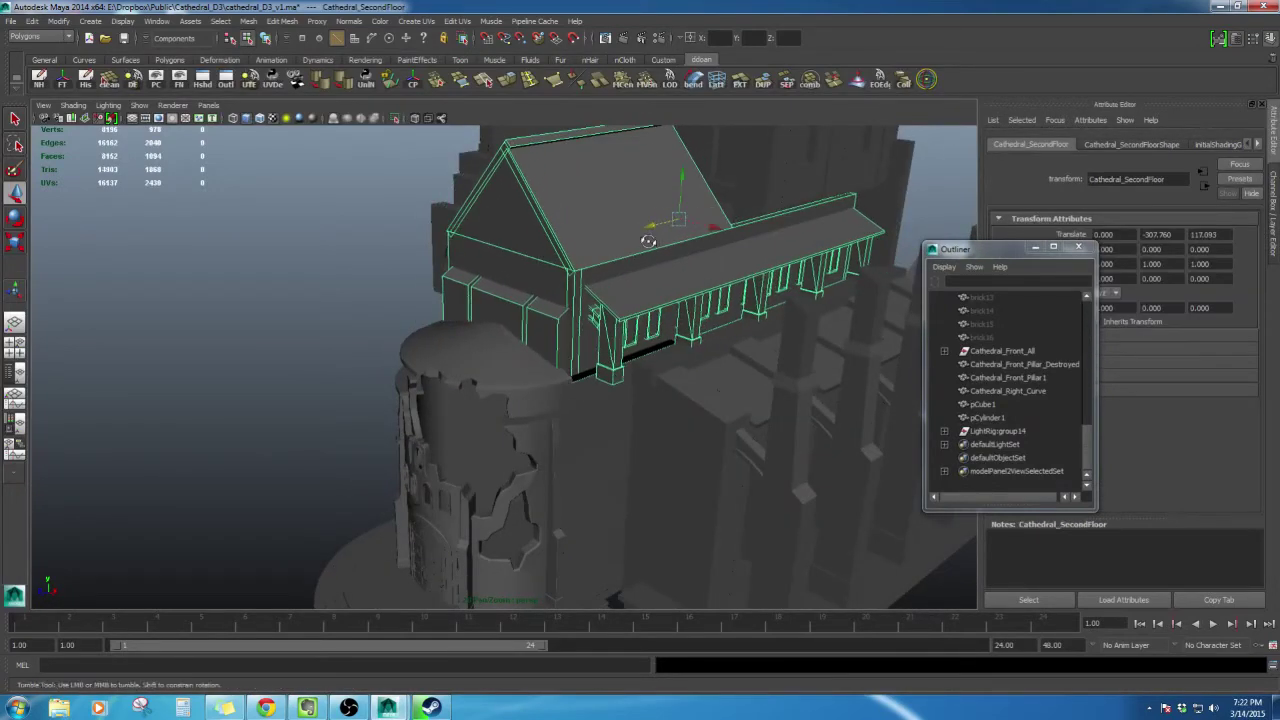
left_click_drag(649, 240, 700, 205, "alt")
left_click(769, 191)
Step: Select Cathedral_Right and move it to a Translate Z of about 74.5 and a Translate X of about -48.7
scroll(583, 263, "down", 3)
scroll(592, 315, "up", 6)
mouse_move(583, 263)
left_mouse_down("alt")
mouse_move(600, 363)
mouse_move(660, 372)
mouse_move(712, 351)
mouse_move(586, 326)
mouse_move(577, 357)
mouse_move(575, 303)
mouse_move(579, 349)
mouse_move(588, 312)
mouse_move(594, 336)
mouse_move(601, 271)
left_mouse_up("alt")
left_click(642, 367)
scroll(588, 312, "down", 5)
left_click_drag(600, 365, 610, 303, "alt")
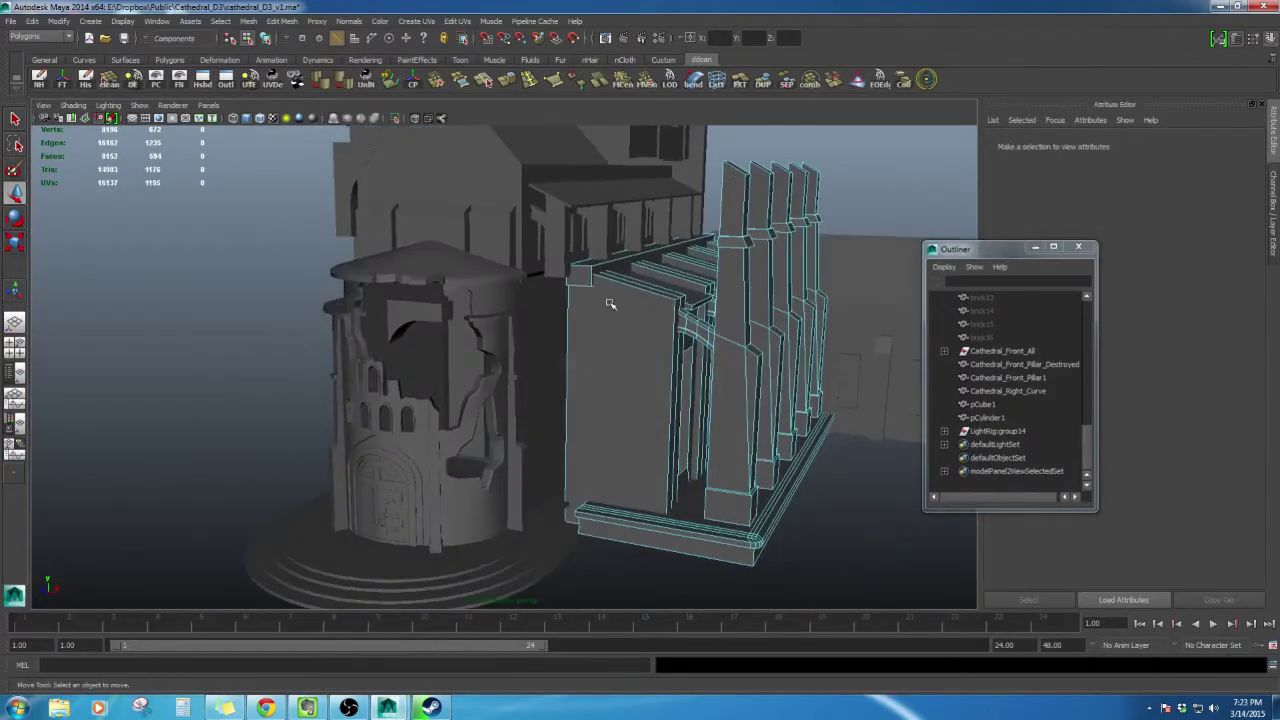
right_click_drag(605, 367, 603, 366)
left_click_drag(603, 366, 499, 437, "alt")
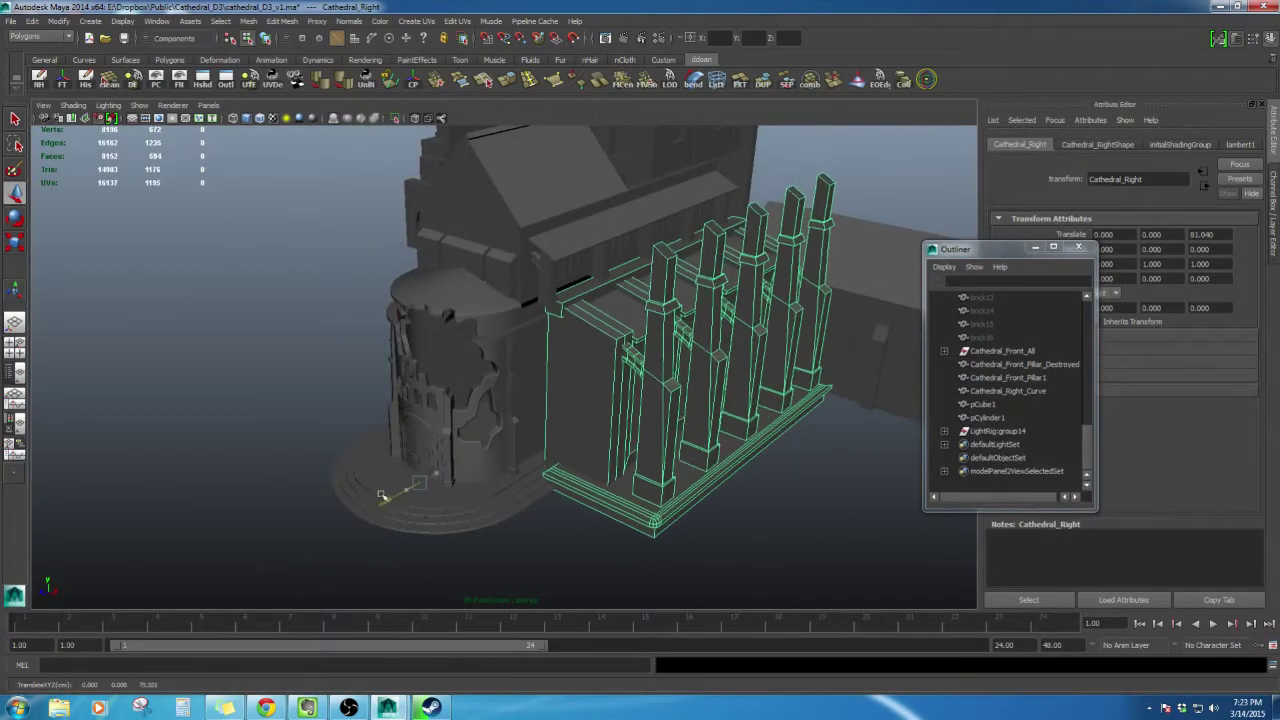
left_click_drag(376, 499, 564, 390, "alt")
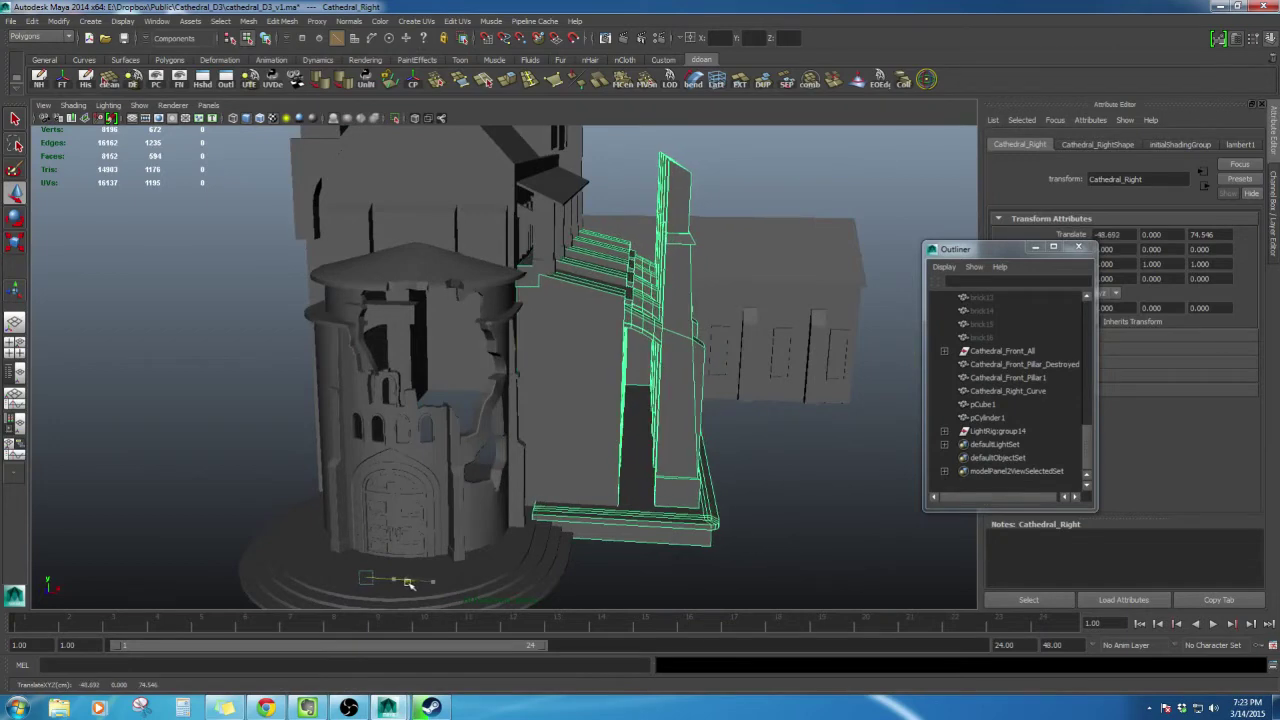
left_click_drag(527, 473, 540, 457, "alt")
Step: Switch from component selection to object selection and clear the selection of the side wall
left_click(720, 280)
left_click_drag(712, 284, 602, 286, "alt")
left_click(597, 321)
scroll(606, 320, "down", 4)
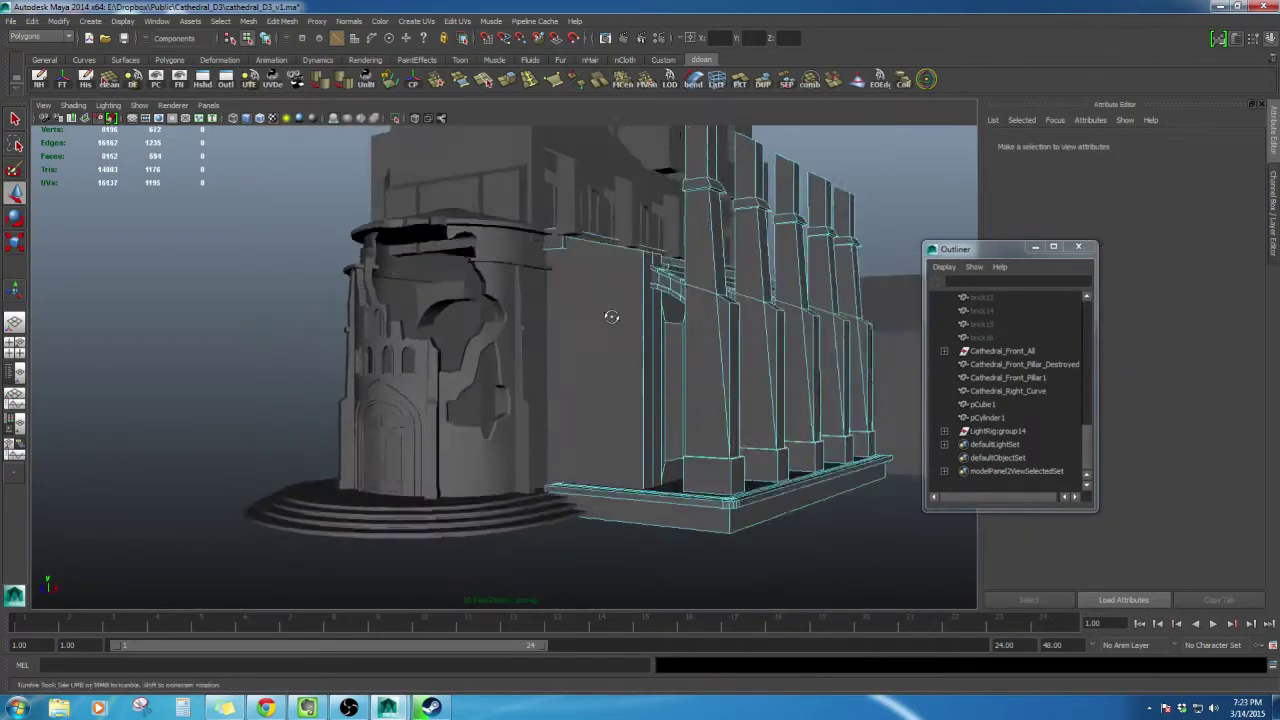
key("F8")
left_click_drag(655, 321, 603, 330, "alt")
left_click(806, 191)
left_click_drag(806, 191, 694, 325, "alt")
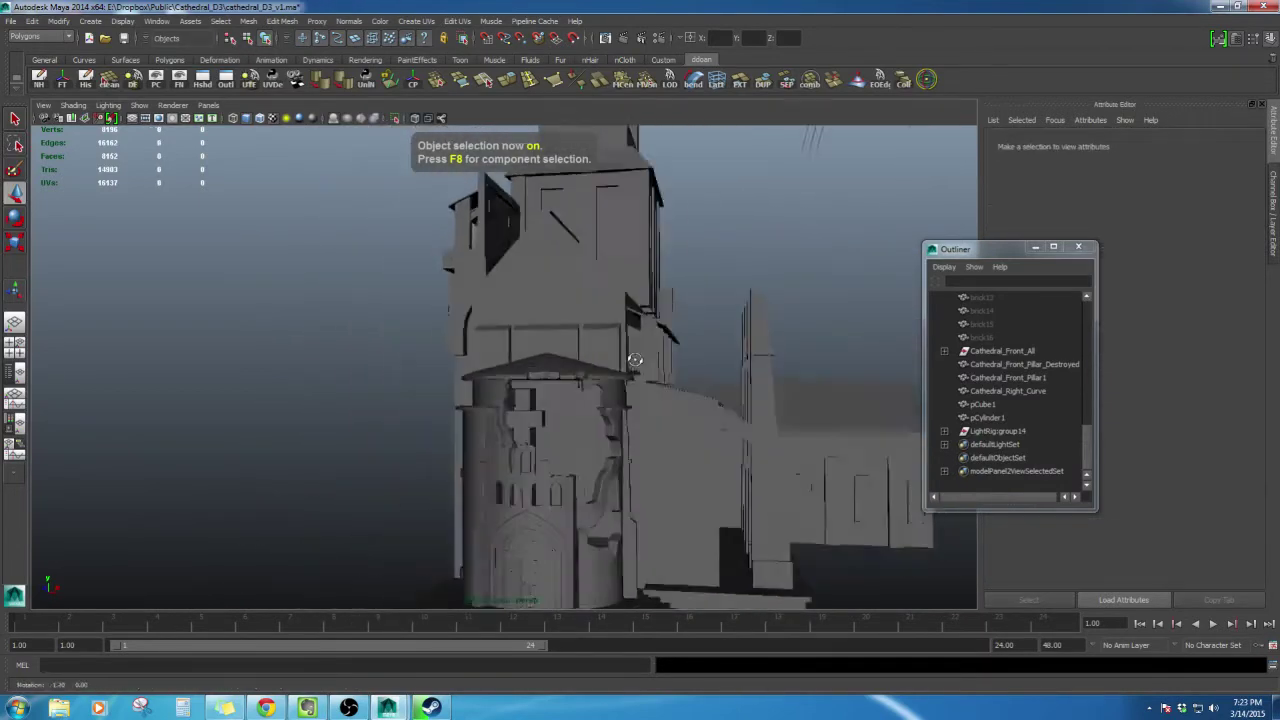
Step: Select the Cathedral_Main mesh and hide it
left_click_drag(638, 359, 720, 392, "alt")
left_click(431, 254)
middle_click_drag(431, 254, 571, 331, "alt")
left_click_drag(571, 331, 589, 295, "alt")
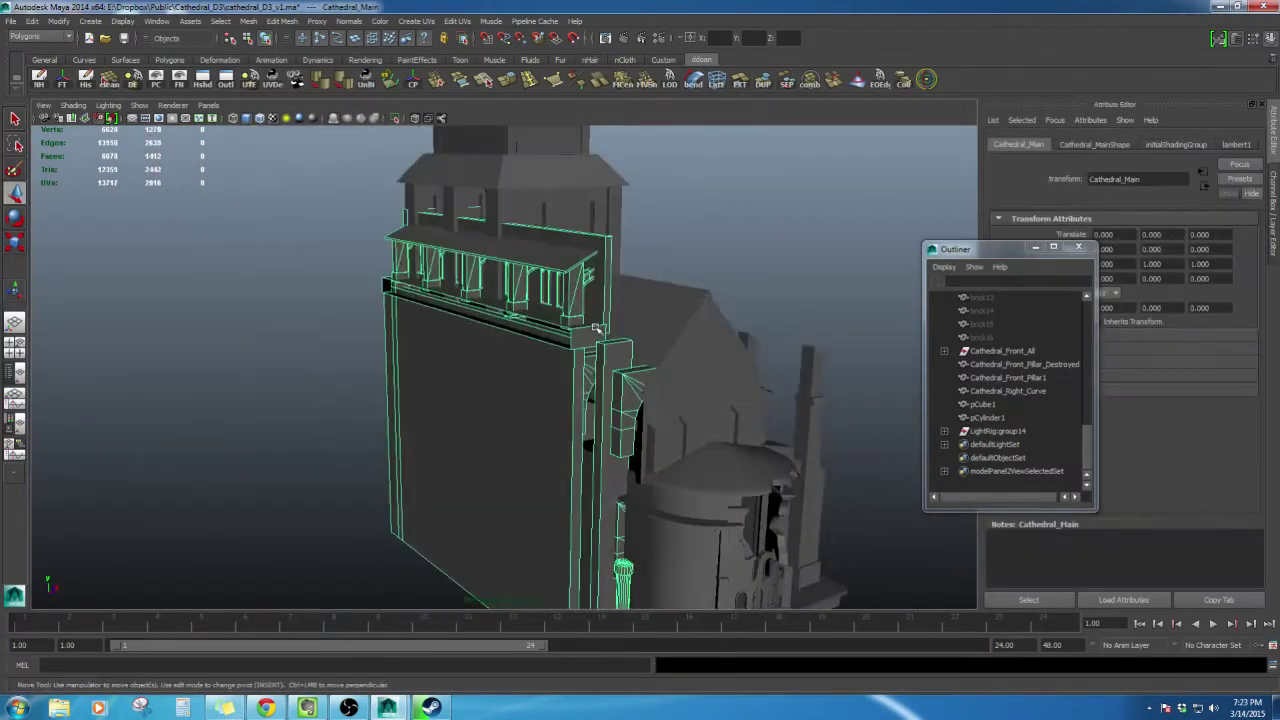
key("ctrl+h")
Step: Select Cathedral_SecondFloor and examine how it meets the round entrance roof and the side wall
left_click_drag(596, 328, 531, 268, "alt")
left_click(525, 267)
right_click_drag(557, 260, 592, 270, "alt")
middle_click_drag(592, 270, 609, 400, "alt")
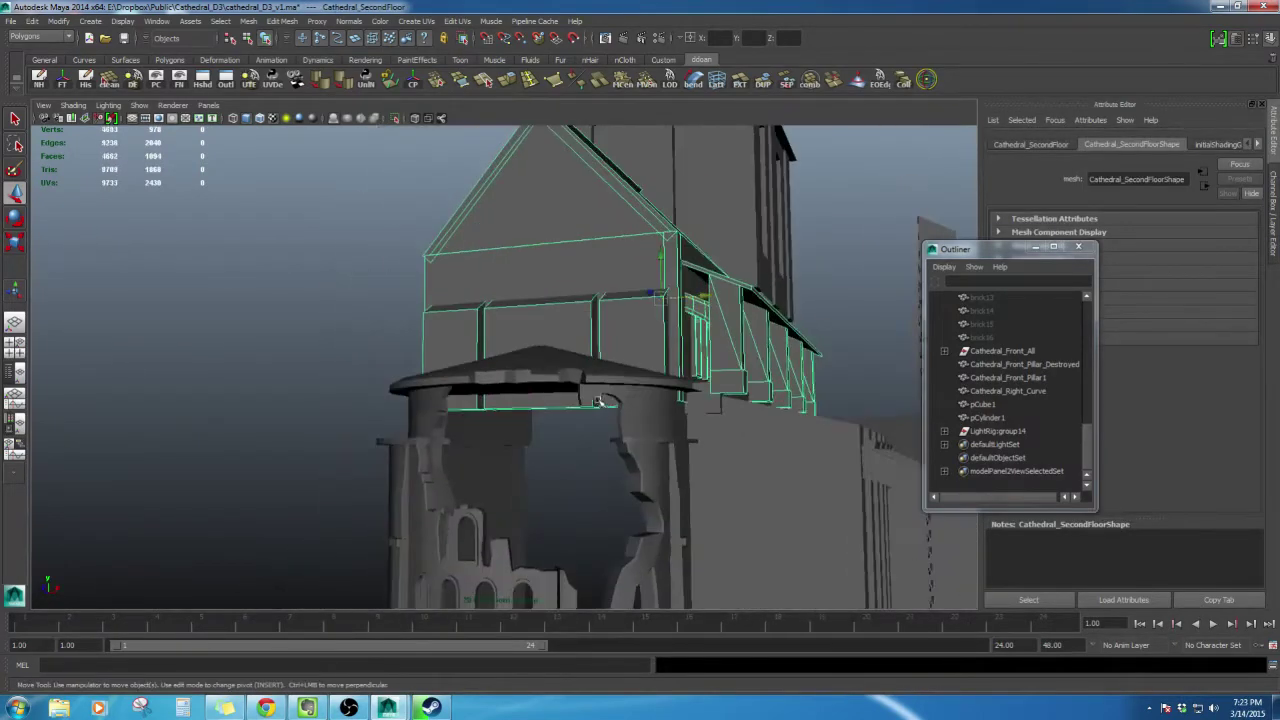
left_click_drag(609, 400, 652, 388, "alt")
left_click(697, 391)
Step: Select the inner ledge face along the top of Cathedral_Right and move it along X beneath the window row
right_click_drag(652, 388, 632, 397, "alt")
left_click_drag(632, 398, 672, 372, "alt")
left_click(701, 309)
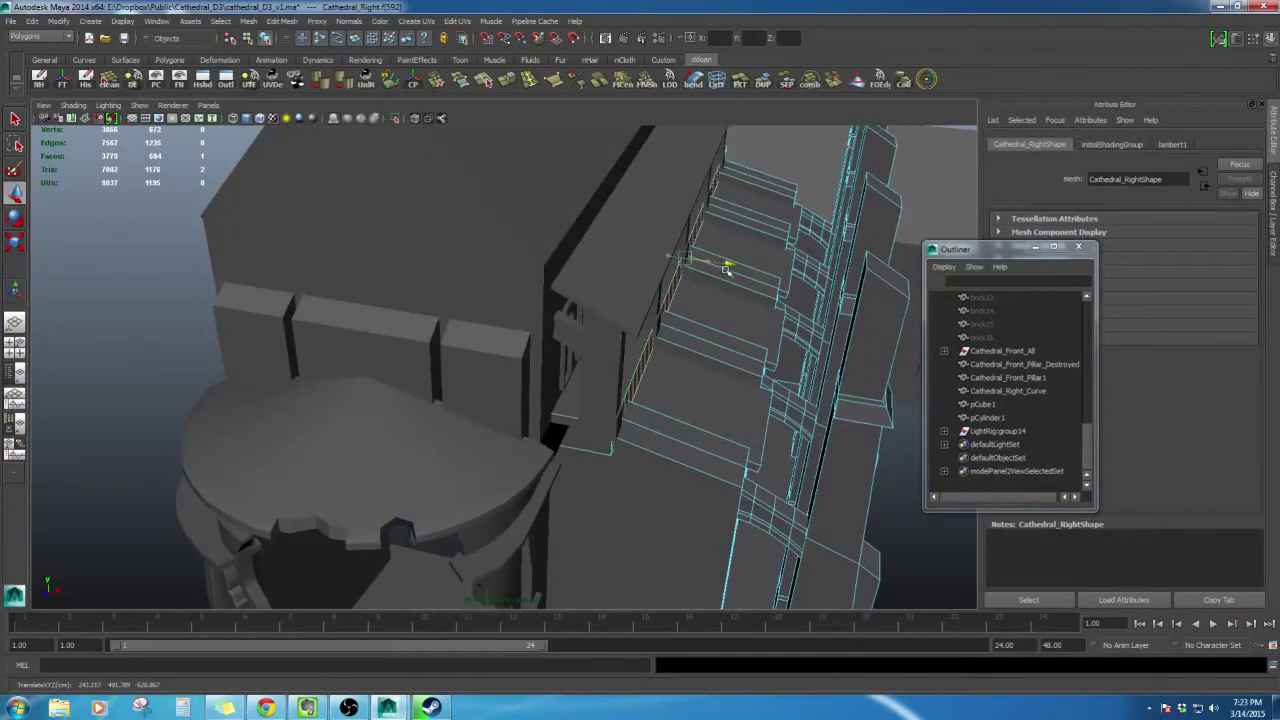
left_click_drag(728, 272, 649, 315, "alt")
right_click(657, 312)
left_click(648, 368)
left_click_drag(589, 344, 620, 318, "alt")
Step: Select the whole Cathedral_Right mesh and shift it slightly forward along Z toward the round entrance
left_click(251, 206)
left_click_drag(254, 208, 360, 274, "alt")
left_click_drag(620, 392, 672, 408, "alt")
left_click(519, 369)
scroll(621, 376, "down", 5)
left_click(675, 412)
scroll(640, 370, "down", 6)
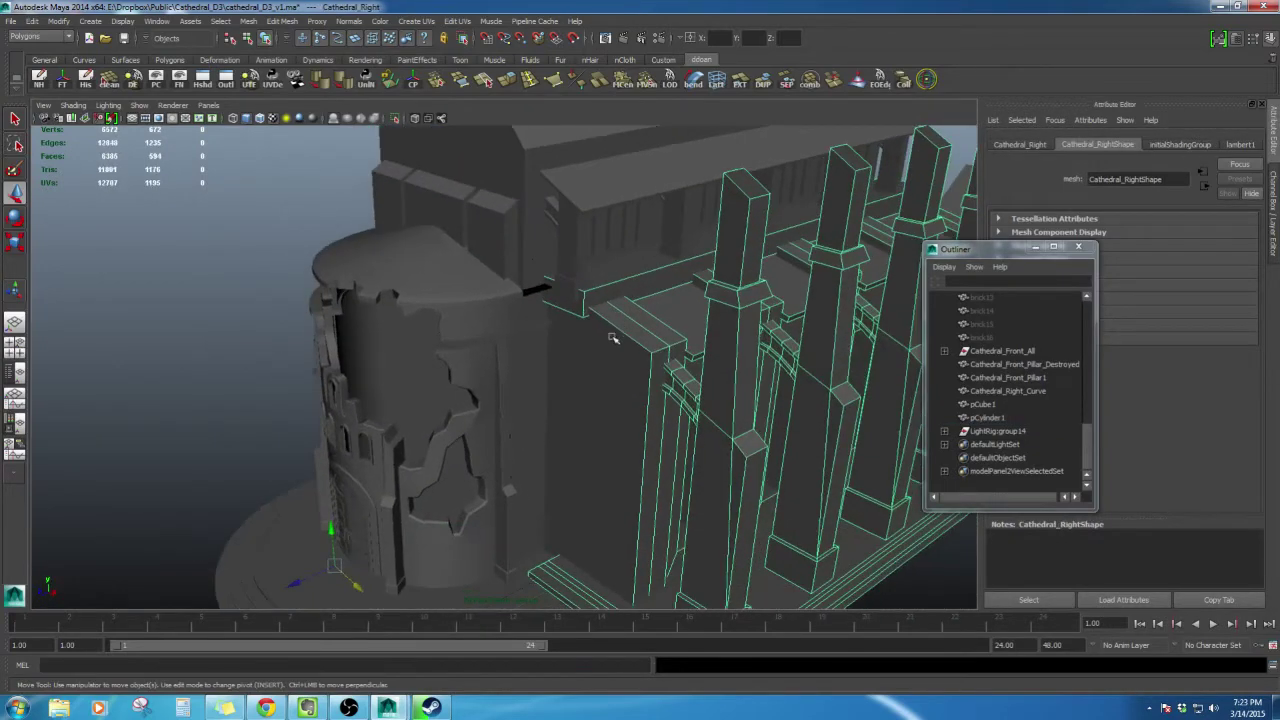
scroll(525, 455, "up", 3)
scroll(529, 474, "up", 2)
middle_click_drag(529, 474, 541, 330, "alt")
left_click_drag(541, 330, 508, 383, "alt")
left_click_drag(288, 435, 266, 446, "alt")
left_click_drag(322, 433, 360, 389, "alt")
Step: Select the Cathedral_Back mesh and center its pivot
scroll(450, 389, "down", 4)
left_click_drag(460, 389, 580, 345, "alt")
middle_click_drag(580, 345, 587, 370, "alt")
left_click_drag(586, 371, 436, 423, "alt")
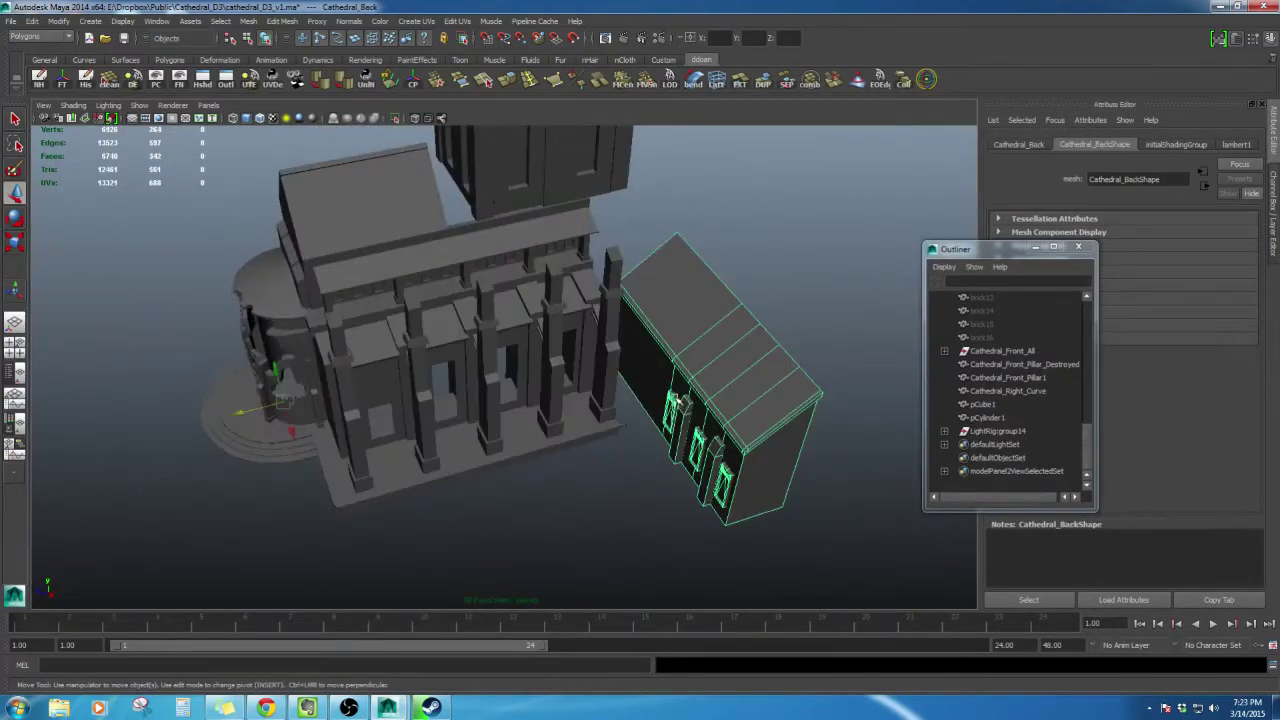
scroll(675, 398, "down", 4)
left_click_drag(640, 396, 612, 371, "alt")
left_click(413, 83)
scroll(551, 332, "up", 4)
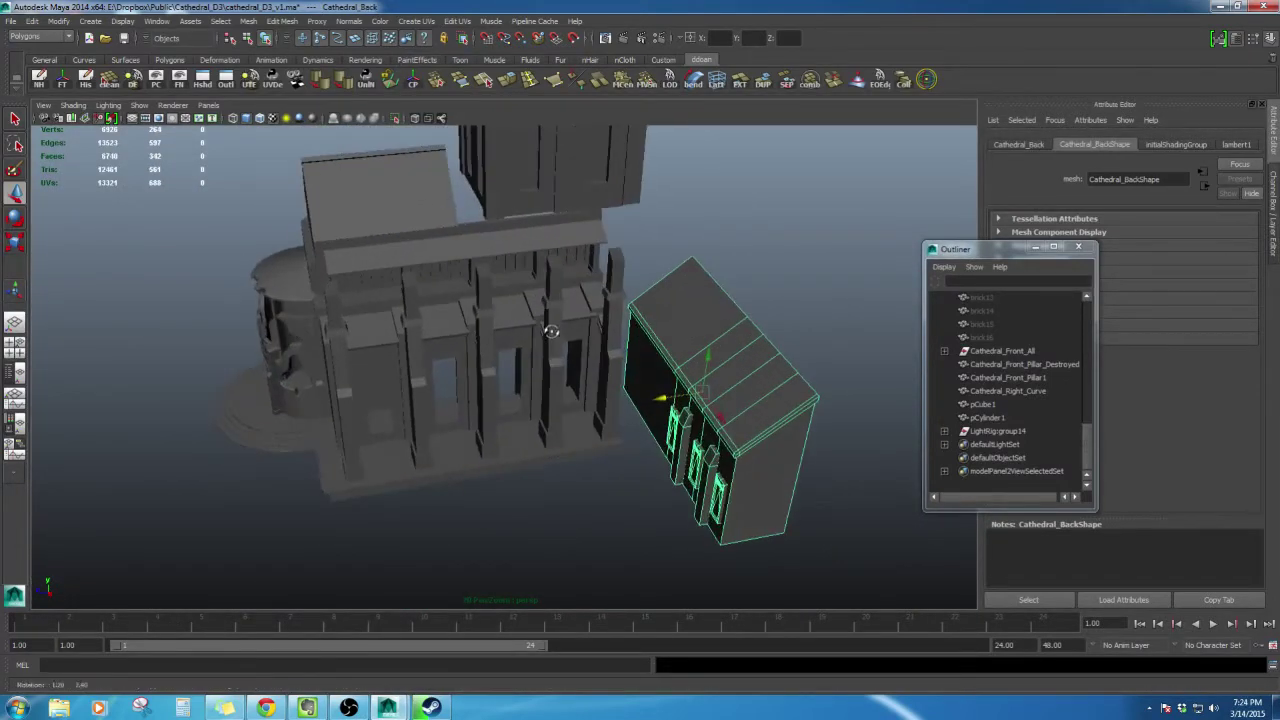
left_click(706, 256)
Step: Select the cathedral_Tower mesh above the second-floor roof and move it vertically along Y
left_click_drag(706, 256, 688, 312, "alt")
middle_click_drag(688, 312, 697, 389, "alt")
left_click(588, 216)
left_click_drag(592, 198, 644, 234, "alt")
left_click(503, 175)
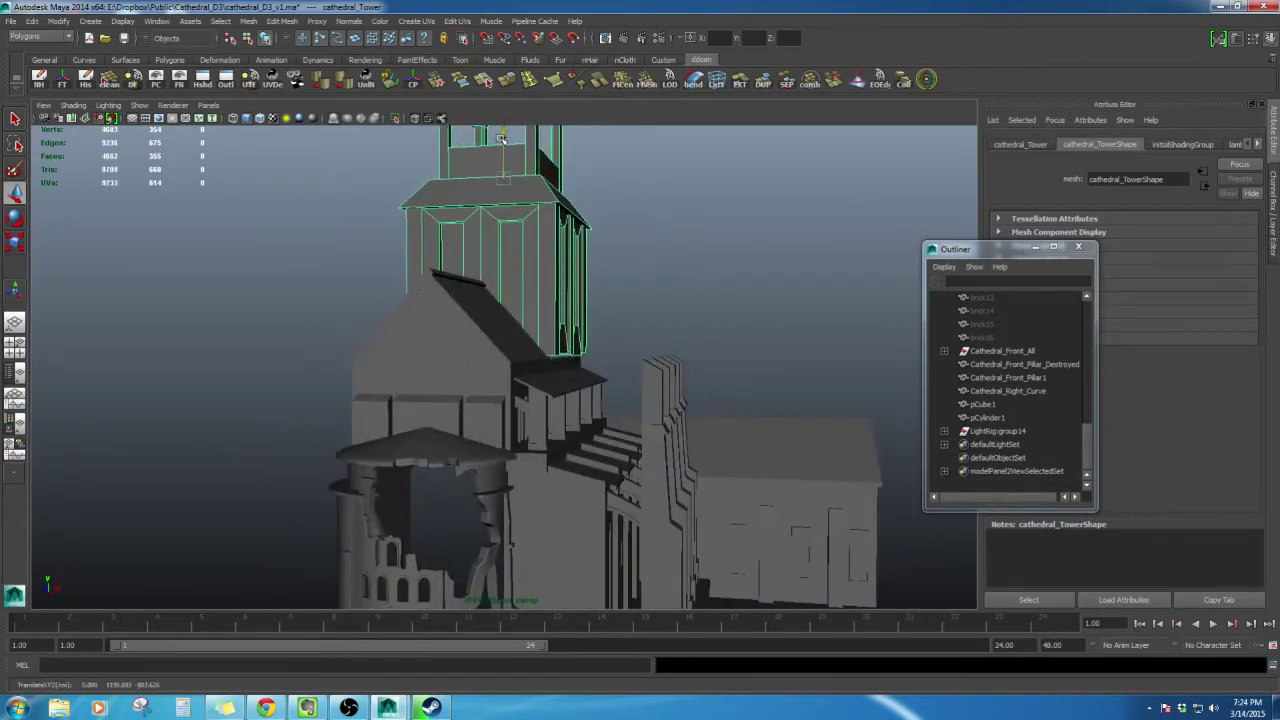
Step: Deselect the tower and examine the cathedral's overall massing, from the round entrance to the tower and back wing
left_click(663, 271)
middle_click_drag(680, 400, 763, 297, "alt")
left_click_drag(763, 297, 591, 283, "alt")
scroll(633, 279, "up", 4)
scroll(640, 262, "down", 3)
left_click_drag(657, 254, 375, 328, "alt")
scroll(676, 249, "down", 3)
left_click(600, 409)
scroll(686, 349, "up", 3)
scroll(430, 330, "down", 5)
left_click(400, 325)
scroll(408, 320, "up", 4)
scroll(400, 314, "up", 4)
scroll(415, 298, "down", 8)
middle_click_drag(375, 328, 405, 327, "alt")
scroll(390, 330, "up", 2)
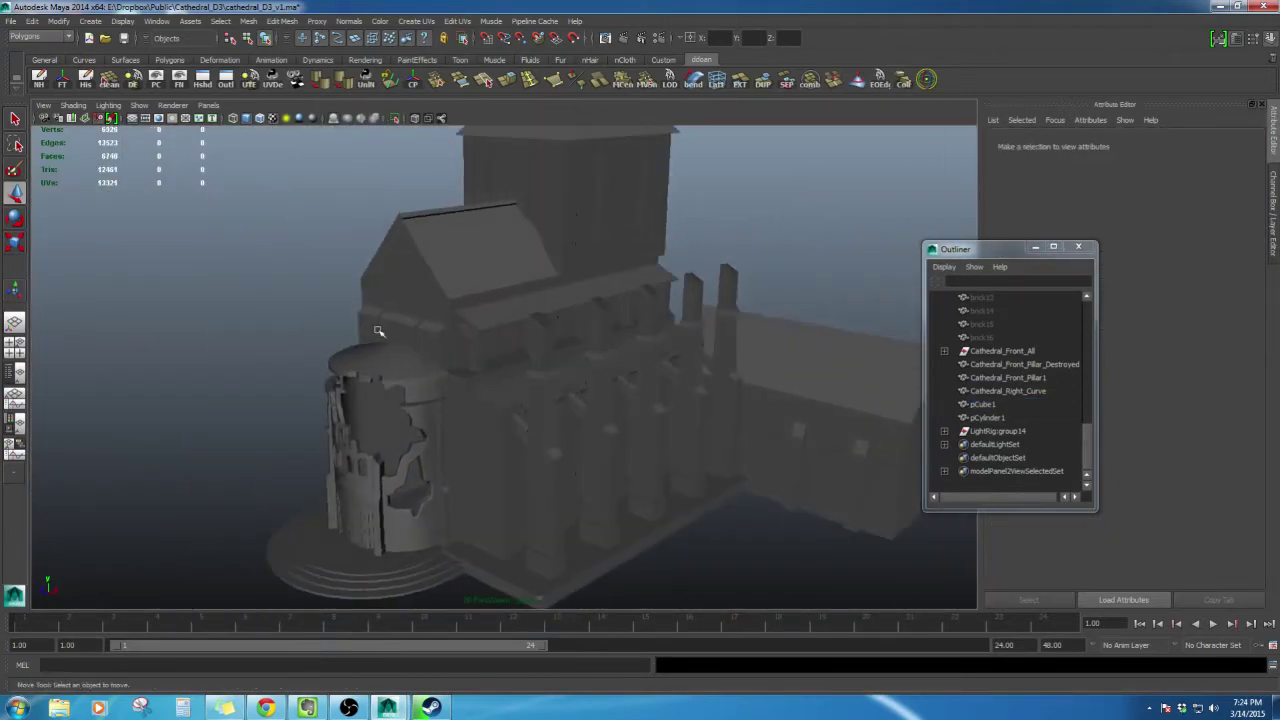
Step: Inspect the round entrance and its pCylinder1 roof against the second-floor wall and side wall from several angles
left_click_drag(371, 327, 569, 329, "alt")
scroll(563, 323, "up", 5)
left_click(594, 326)
scroll(569, 329, "up", 5)
middle_click_drag(569, 329, 599, 315, "alt")
scroll(557, 266, "down", 5)
left_click_drag(599, 315, 489, 331, "alt")
left_click(660, 306)
left_click_drag(660, 306, 491, 343, "alt")
scroll(611, 314, "up", 5)
left_click(586, 313)
scroll(429, 311, "down", 4)
left_click(337, 312)
left_click(500, 272)
left_click_drag(500, 272, 685, 256, "alt")
middle_click_drag(685, 256, 669, 209, "alt")
left_click_drag(669, 209, 654, 294, "alt")
scroll(654, 283, "up", 3)
scroll(666, 277, "down", 5)
scroll(641, 261, "up", 3)
mouse_move(654, 294)
middle_mouse_down("alt")
mouse_move(697, 277)
mouse_move(637, 283)
middle_mouse_up("alt")
left_click(697, 277)
scroll(630, 283, "up", 3)
left_click_drag(614, 270, 655, 323, "alt")
middle_click_drag(656, 324, 662, 410, "alt")
left_click(397, 271)
scroll(480, 249, "down", 3)
left_click(483, 248)
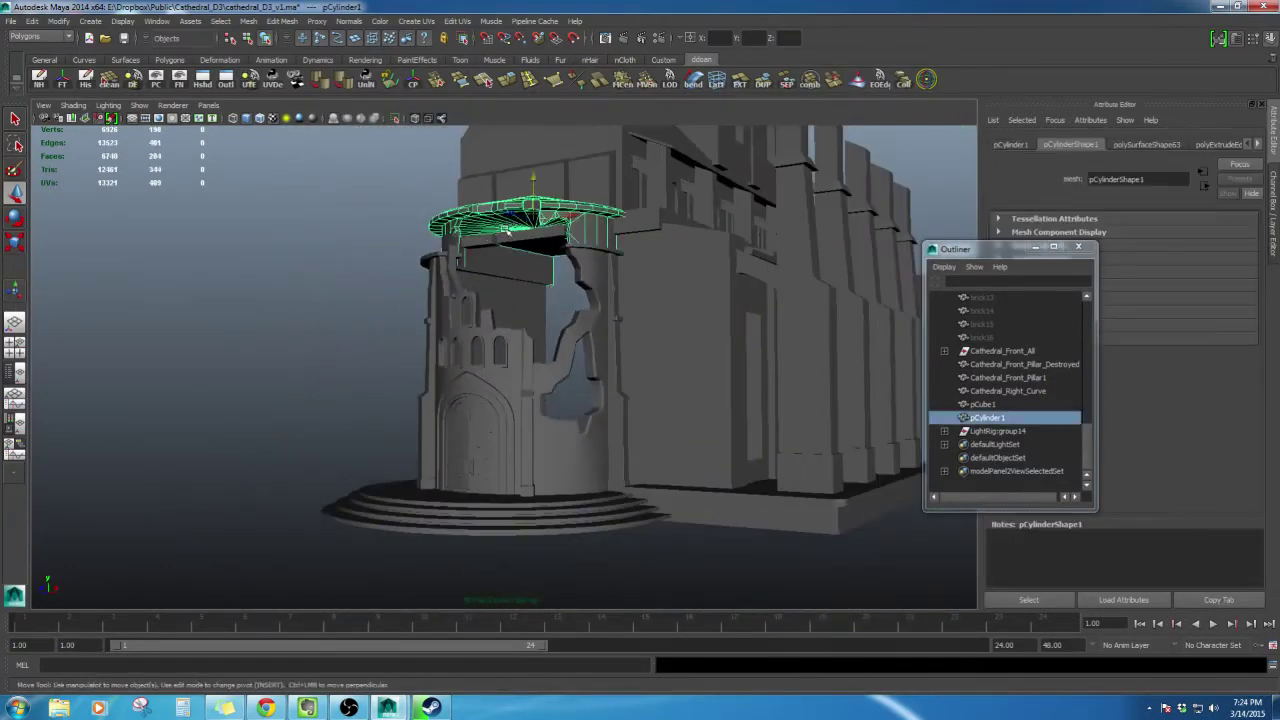
Step: Select the underside face of Cathedral_SecondFloor that shows below the round entrance roof and raise it along Y
middle_click_drag(590, 168, 593, 196, "alt")
left_click(592, 196)
left_click_drag(592, 196, 650, 265, "alt")
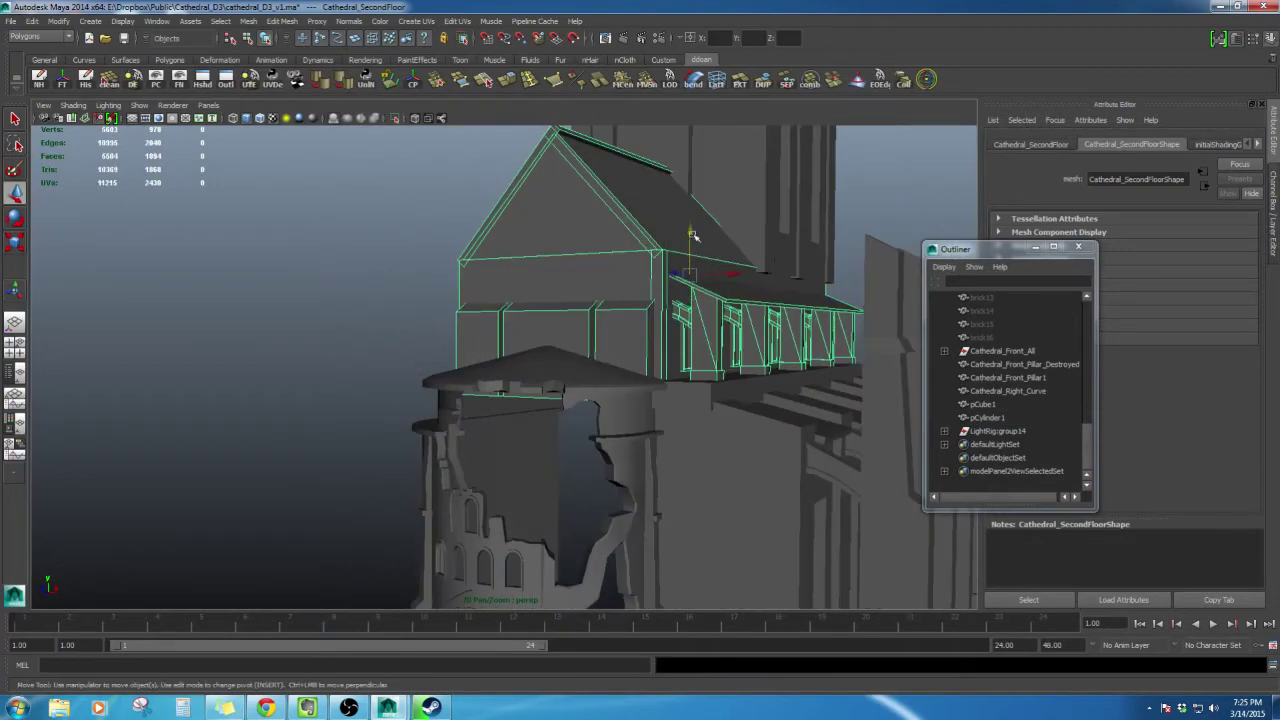
left_click_drag(689, 230, 620, 223, "alt")
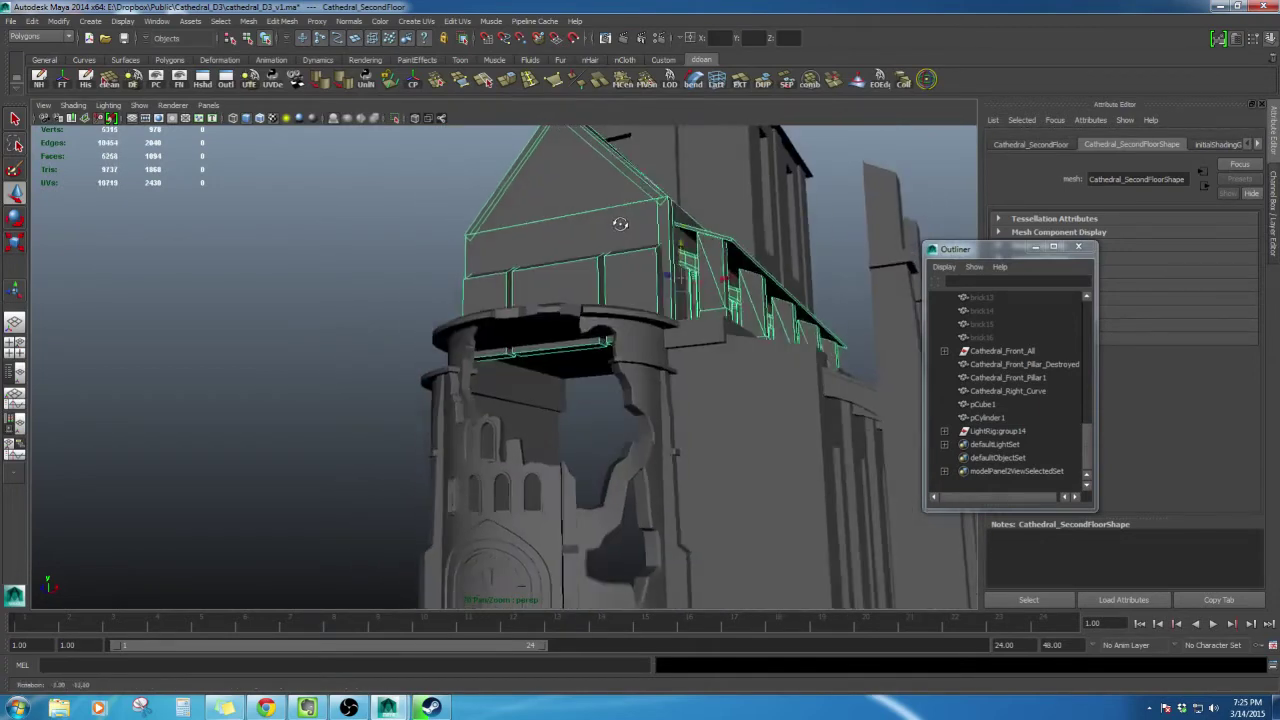
scroll(616, 241, "up", 4)
middle_click_drag(614, 243, 539, 309, "alt")
right_click_drag(547, 352, 547, 388)
left_click(445, 356)
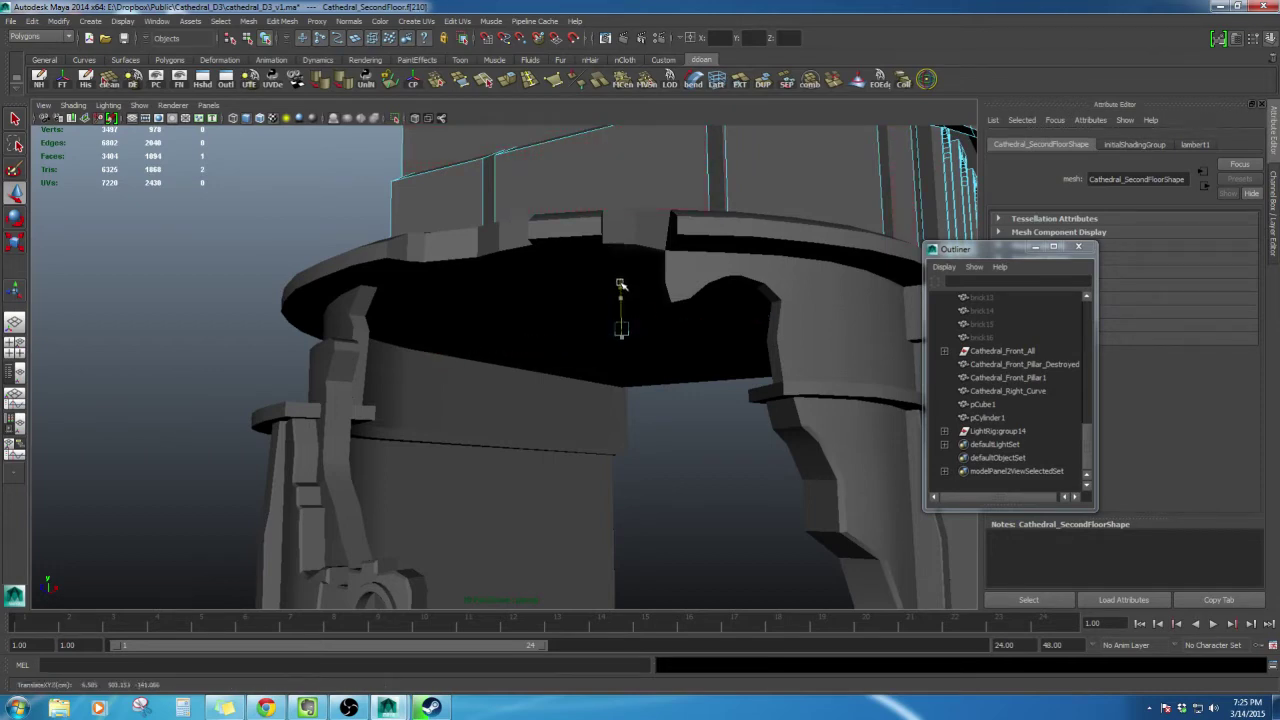
scroll(613, 284, "down", 6)
left_click_drag(613, 260, 620, 282, "alt")
right_click_drag(620, 282, 609, 354)
left_click_drag(609, 354, 657, 279, "alt")
scroll(659, 288, "down", 5)
left_click(371, 234)
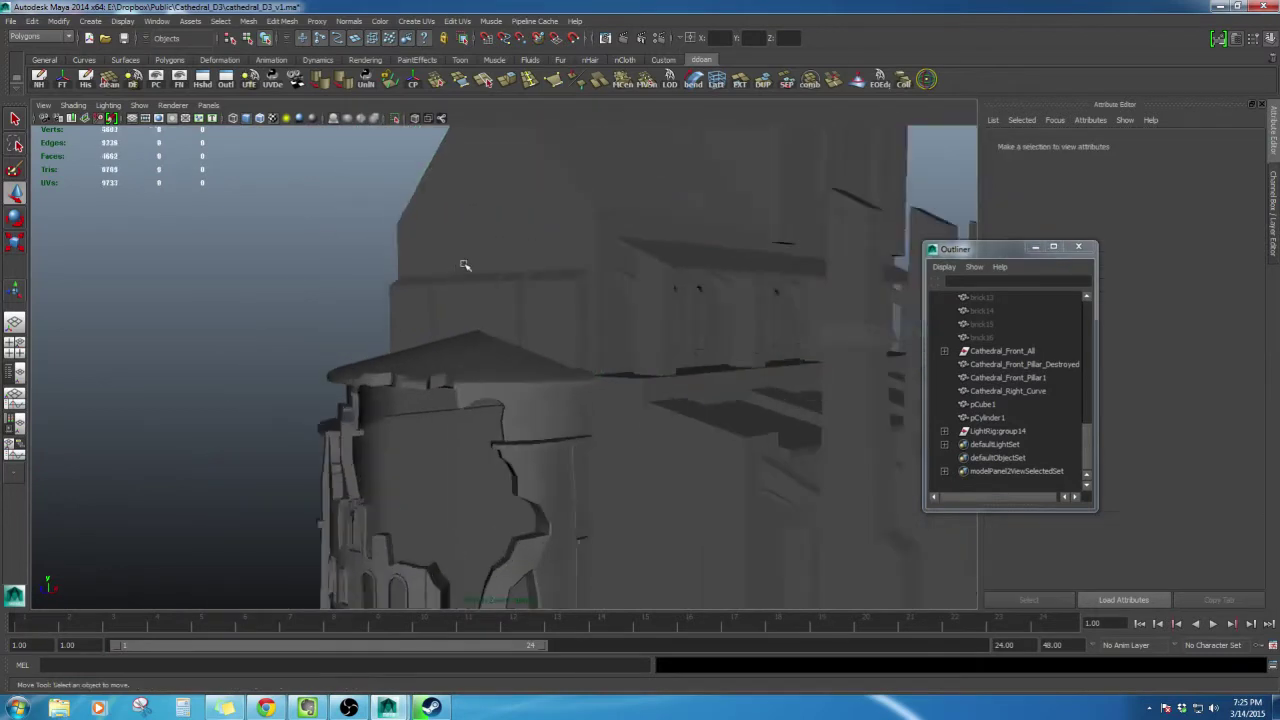
Step: Close the Steam window and return to the view of the round entrance and gable
scroll(499, 285, "down", 4)
scroll(500, 286, "up", 3)
left_click_drag(500, 286, 532, 305, "alt")
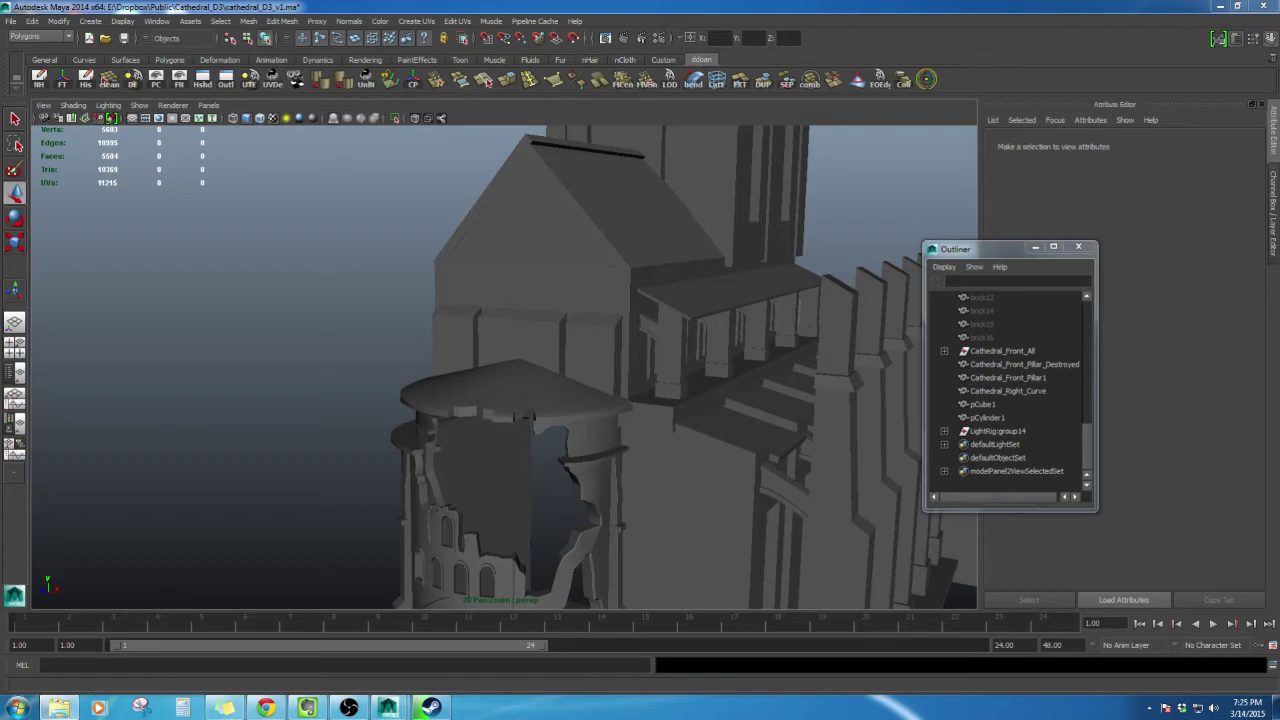
left_click(445, 706)
left_click(830, 596)
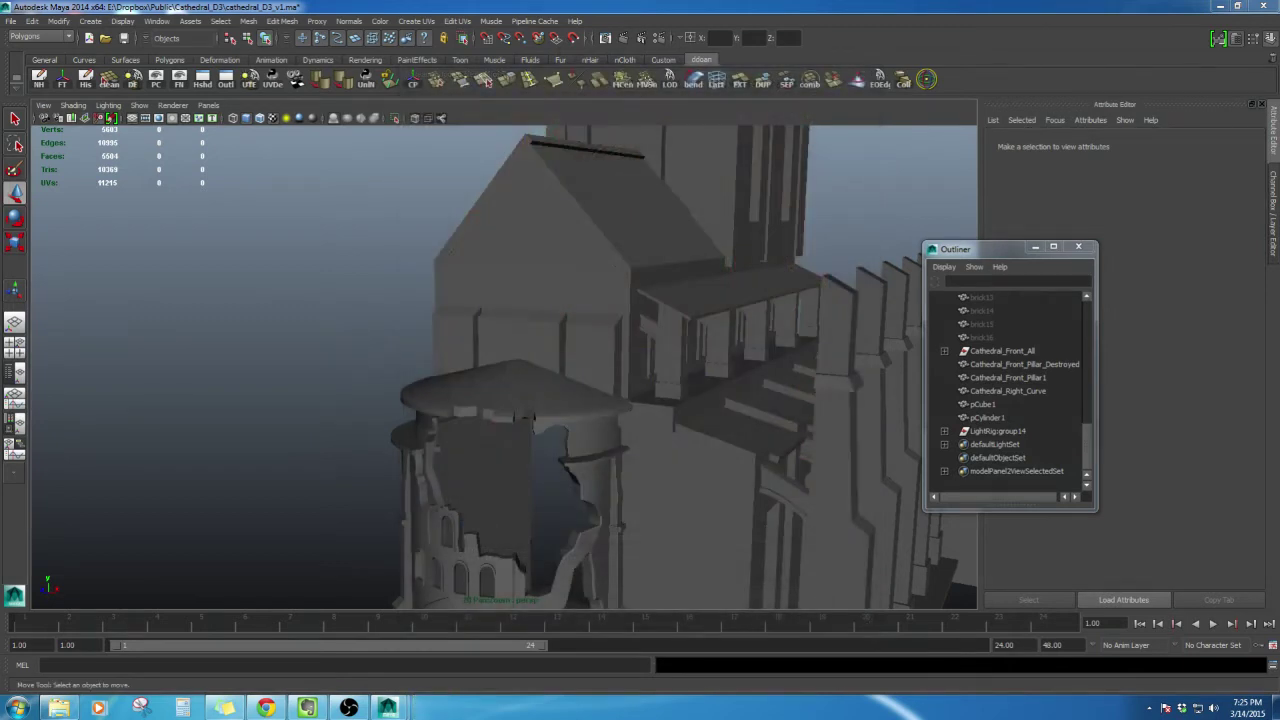
Step: Select and frame Cathedral_SecondFloor, and examine how its gable wall sits on the round entrance roof
left_click_drag(678, 356, 570, 328, "alt")
scroll(570, 328, "up", 5)
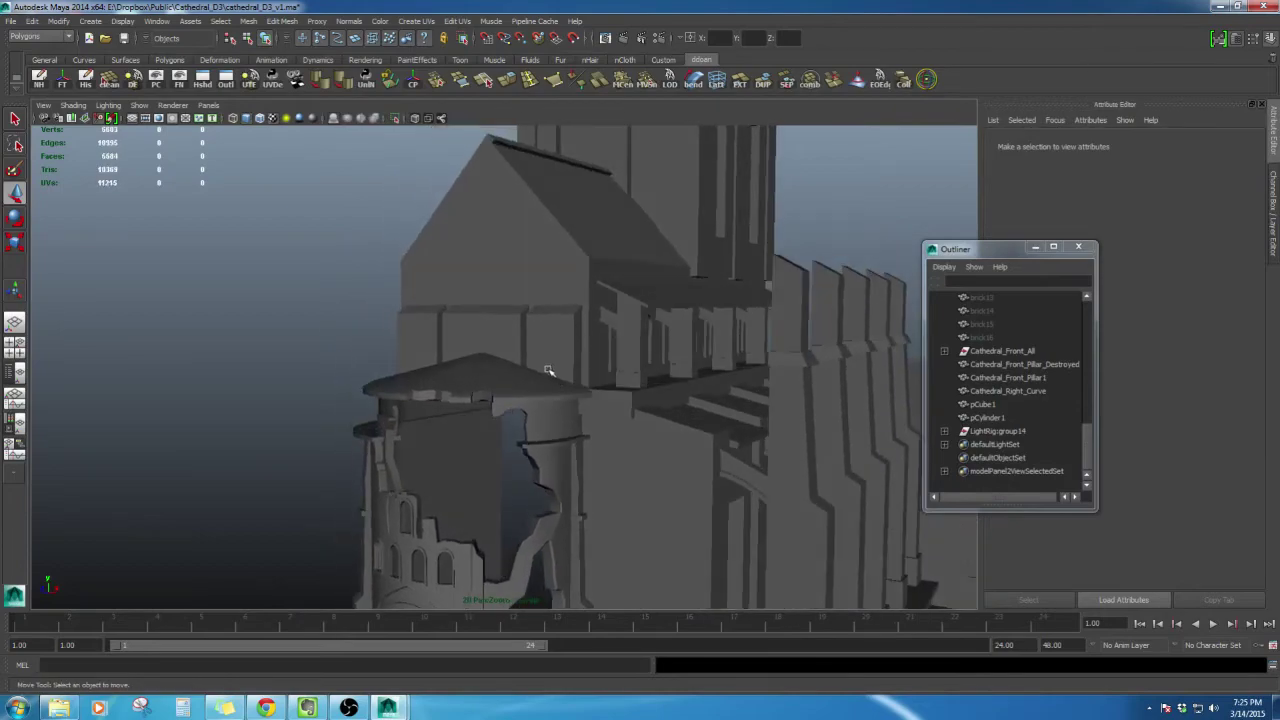
left_click(505, 317)
key("f")
scroll(508, 323, "up", 5)
left_click_drag(508, 323, 568, 351, "alt")
scroll(589, 312, "down", 5)
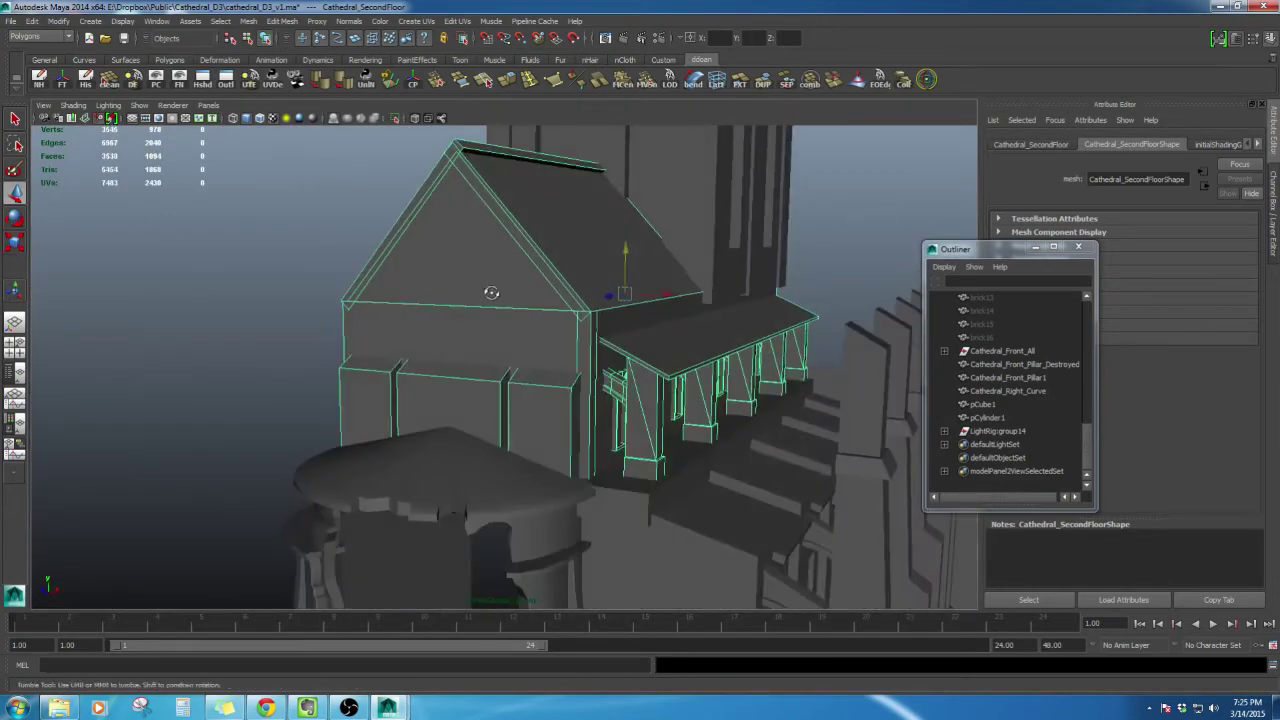
scroll(514, 266, "up", 3)
scroll(515, 269, "down", 3)
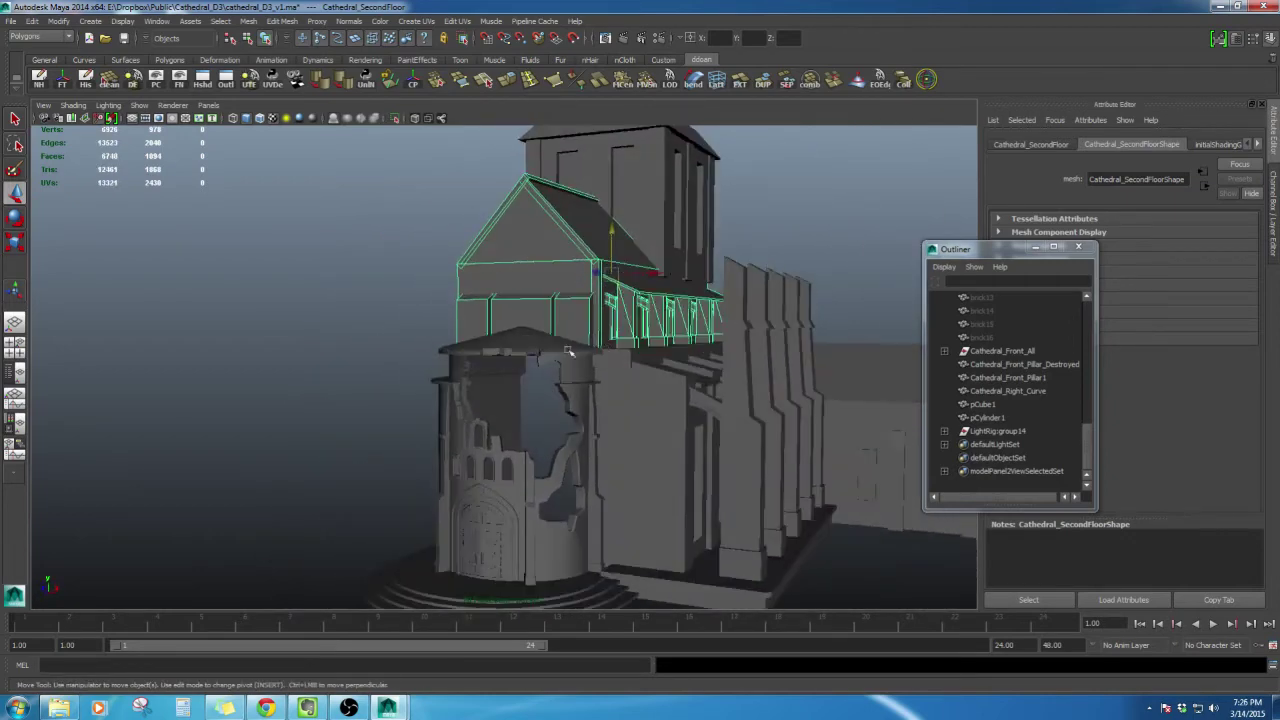
left_click(1218, 7)
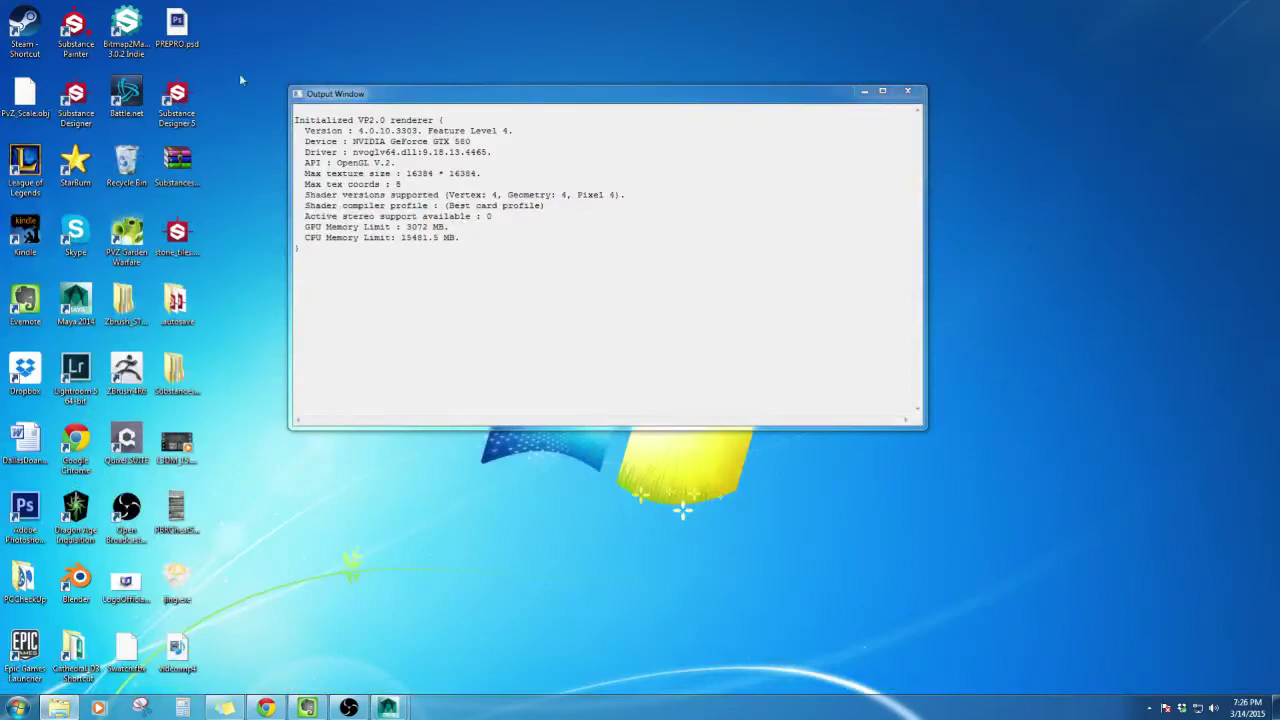
mouse_move(380, 710)
left_click(530, 625)
Step: Select Cathedral_Right to examine where its front wall and ledge meet the round entrance, and clear the selection
middle_click_drag(562, 453, 554, 437, "alt")
left_click_drag(554, 437, 615, 343, "alt")
scroll(580, 389, "up", 5)
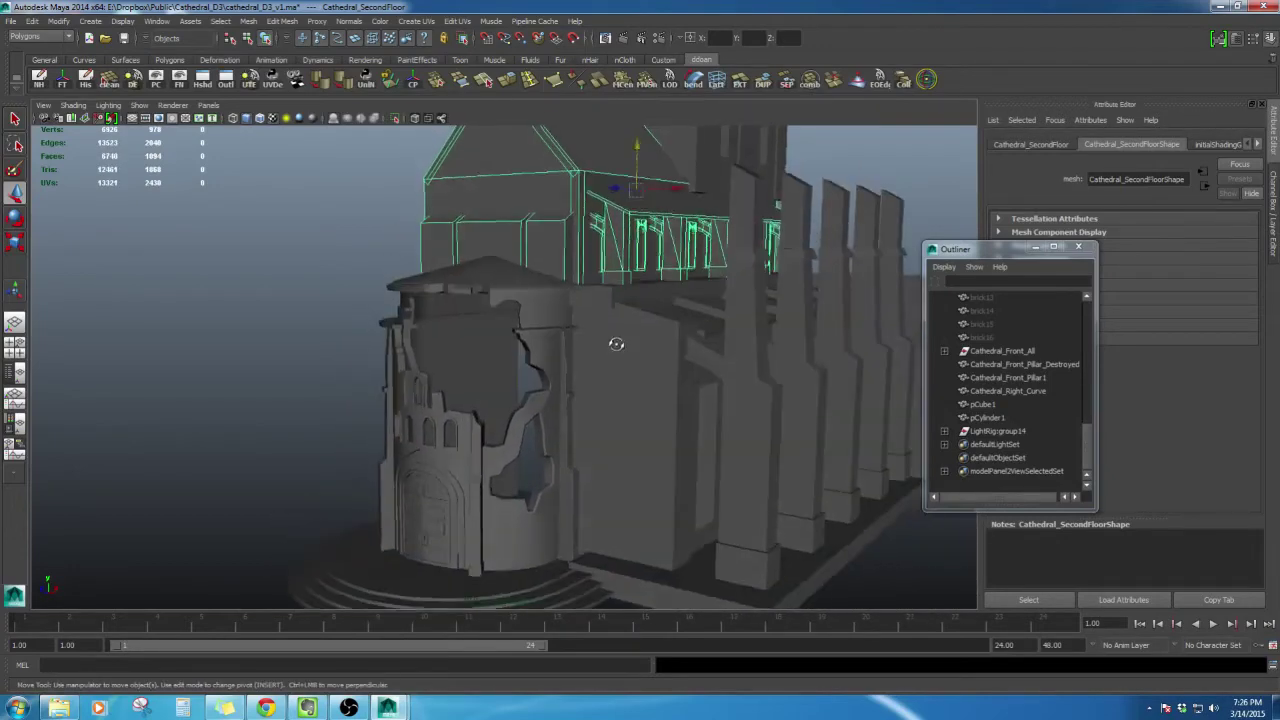
left_click(666, 399)
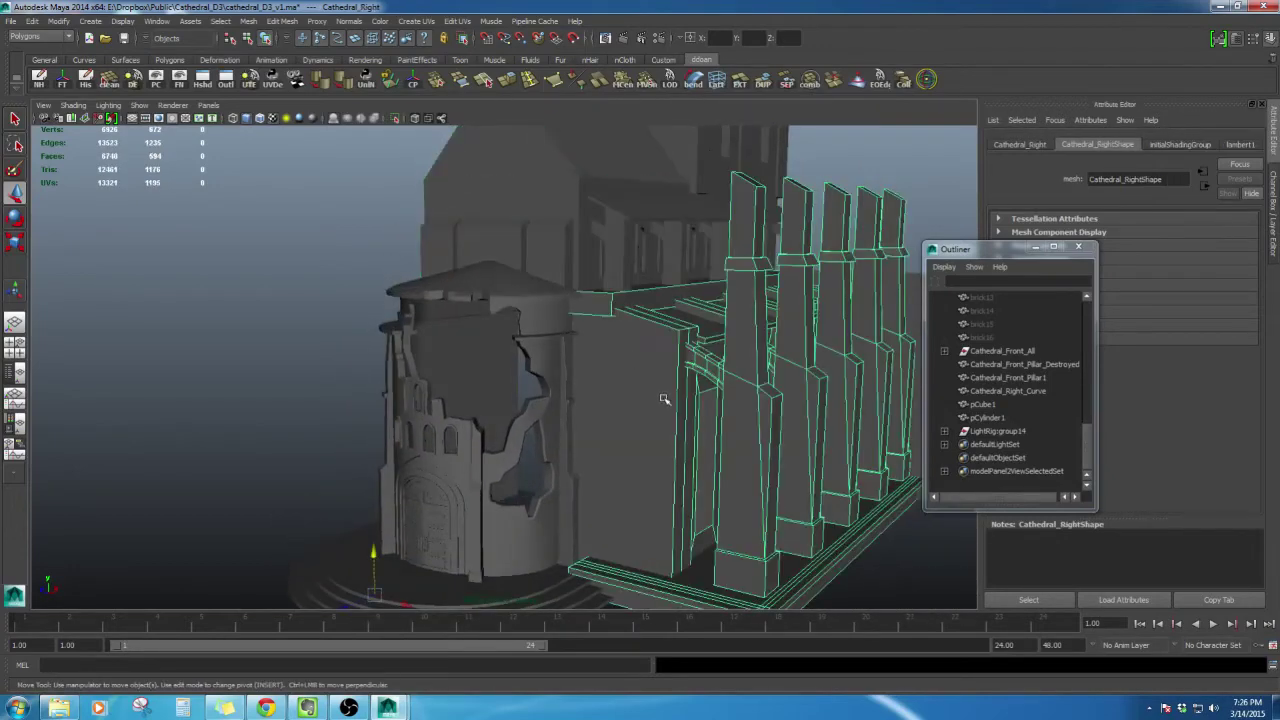
mouse_move(666, 399)
left_mouse_down("alt")
mouse_move(643, 349)
mouse_move(652, 388)
left_mouse_up("alt")
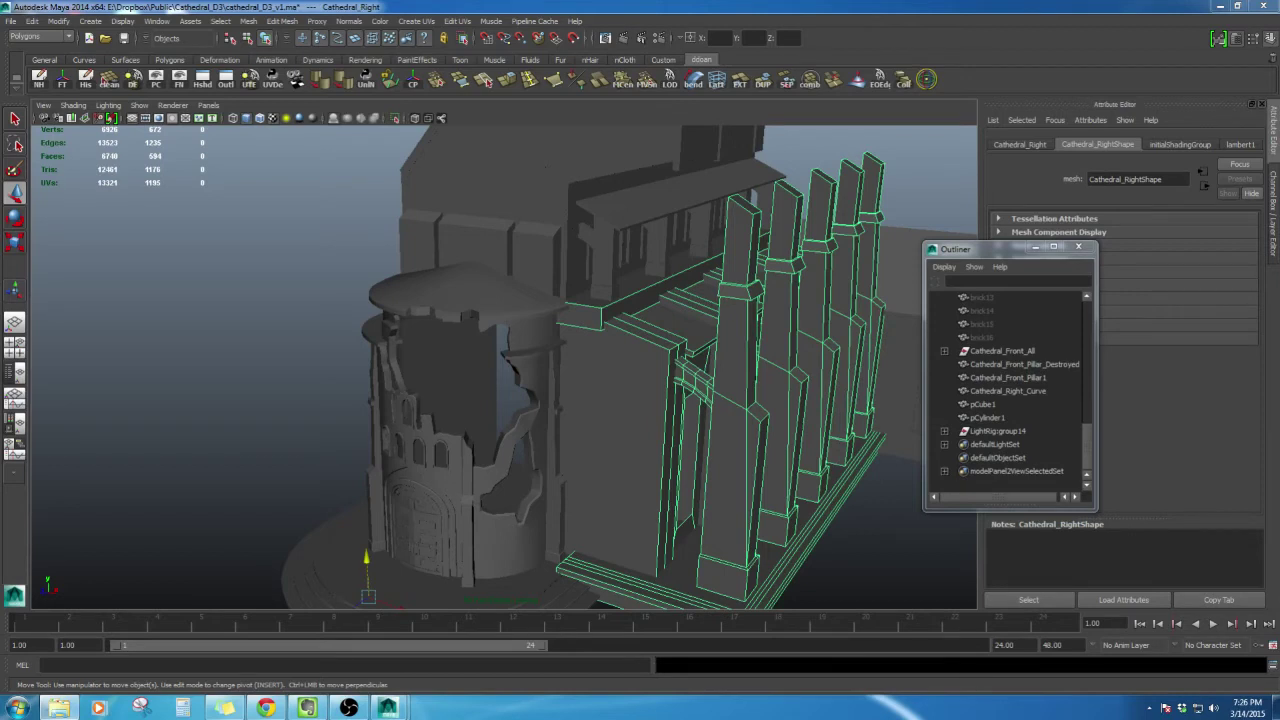
left_click(183, 351)
right_click_drag(183, 351, 337, 371, "alt")
left_click_drag(337, 371, 632, 361, "alt")
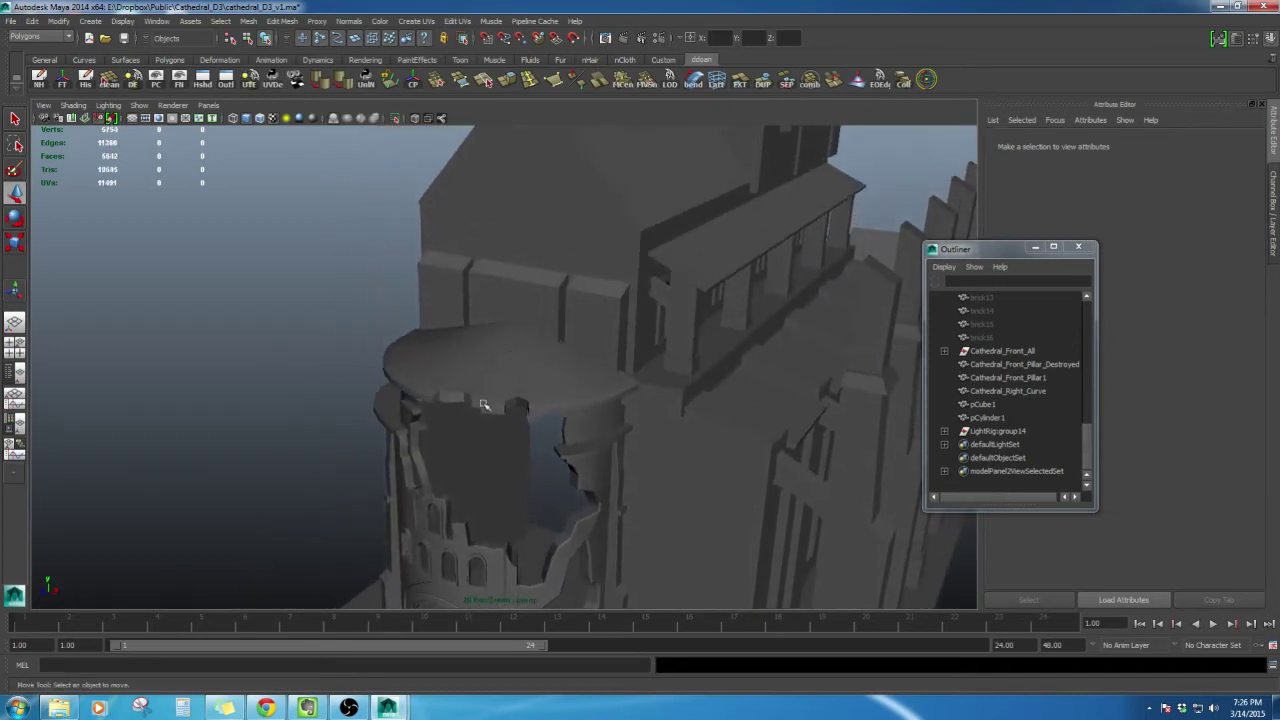
Step: Examine the gable wall above the entrance roof and the whole front facade from a low viewpoint
left_click(526, 272)
middle_click_drag(537, 263, 674, 290, "alt")
scroll(662, 312, "up", 3)
left_click_drag(660, 314, 603, 326, "alt")
scroll(603, 326, "down", 4)
left_click(400, 288)
left_click_drag(402, 290, 377, 273, "alt")
scroll(347, 272, "down", 4)
left_click_drag(417, 319, 415, 355, "alt")
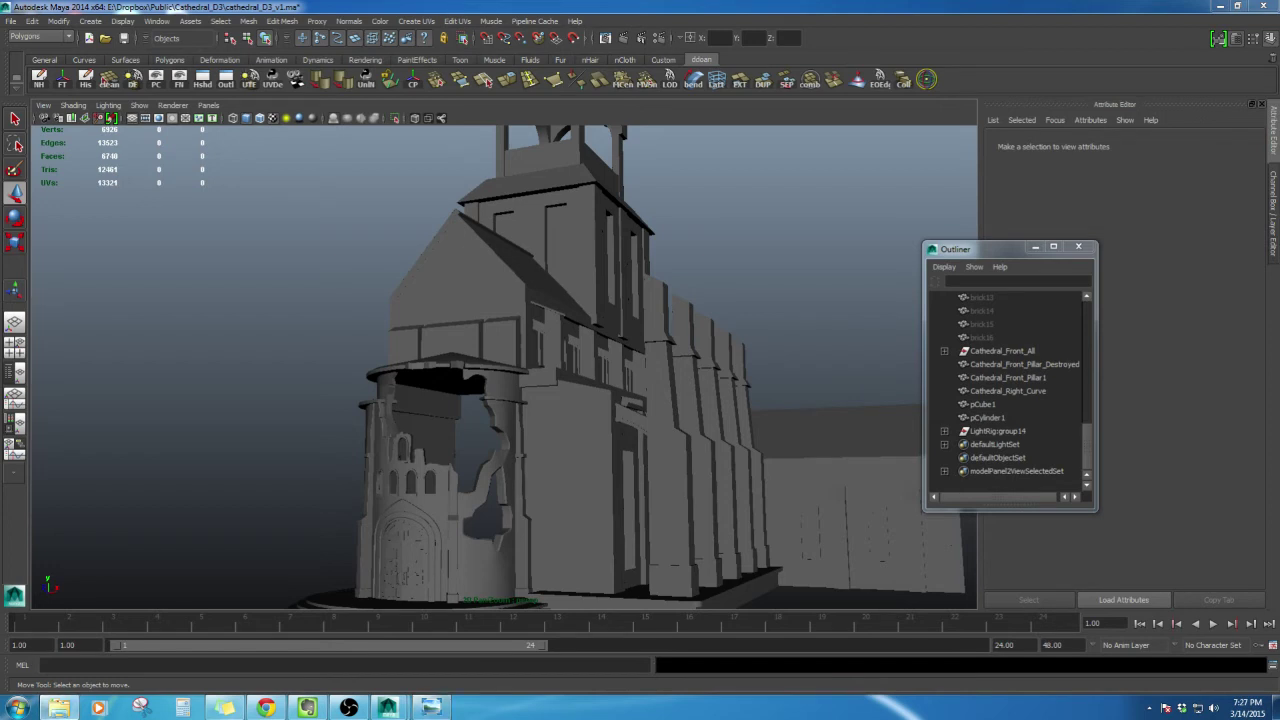
left_click(1220, 6)
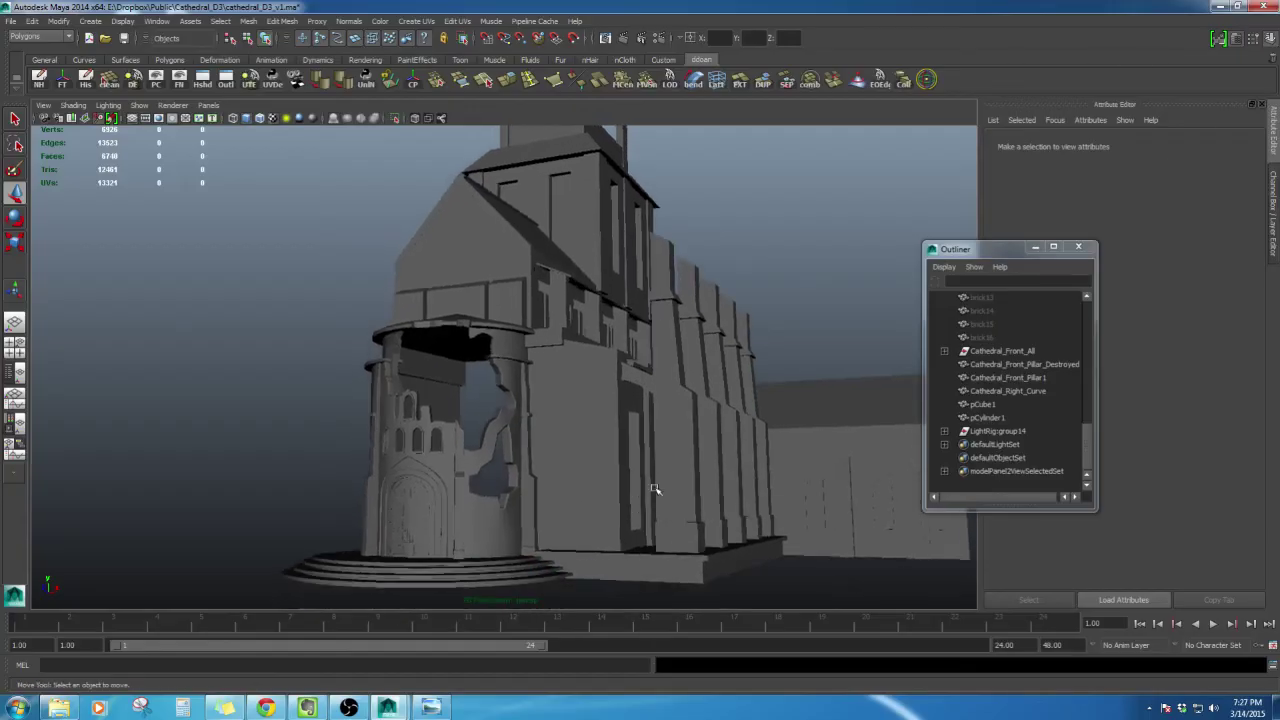
Step: Frame Cathedral_SecondFloor and check its gable, panelled wall and side roof from close up and from a distance
left_click(538, 282)
key("f")
middle_click_drag(620, 325, 654, 337, "alt")
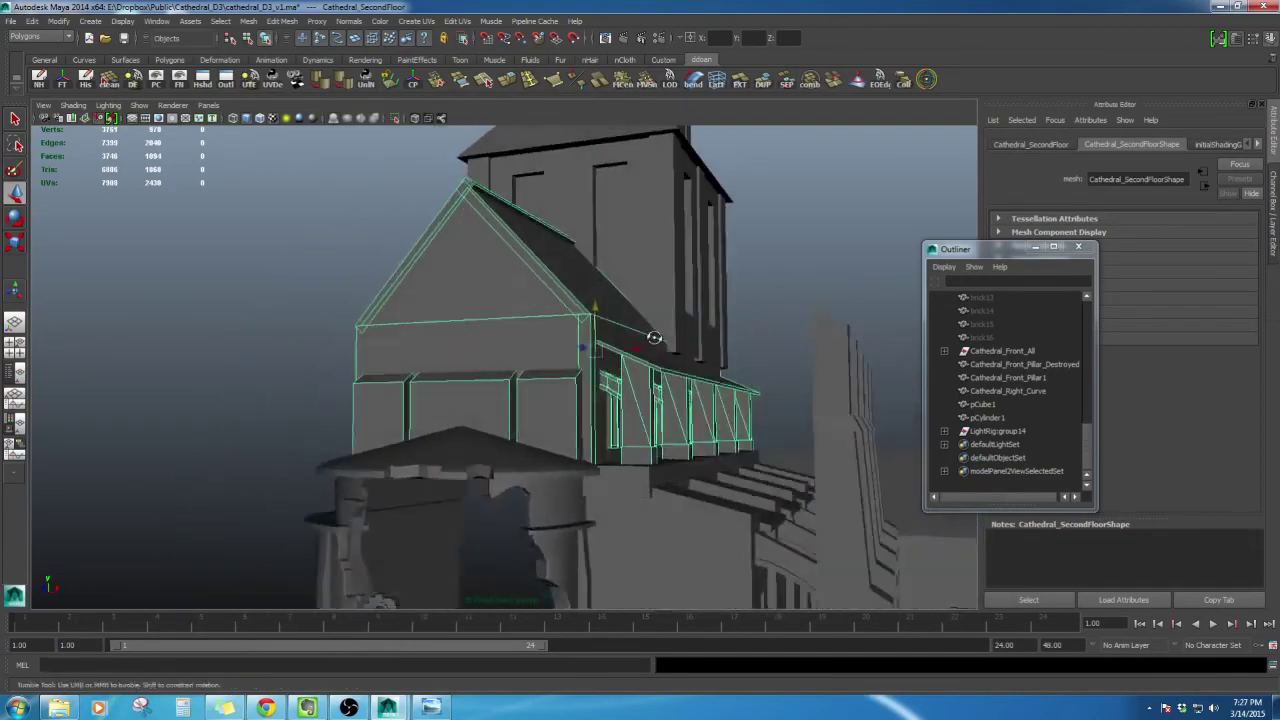
left_click_drag(654, 337, 695, 398, "alt")
right_click_drag(695, 398, 768, 380, "alt")
middle_click_drag(768, 380, 764, 320, "alt")
left_click_drag(764, 320, 784, 280, "alt")
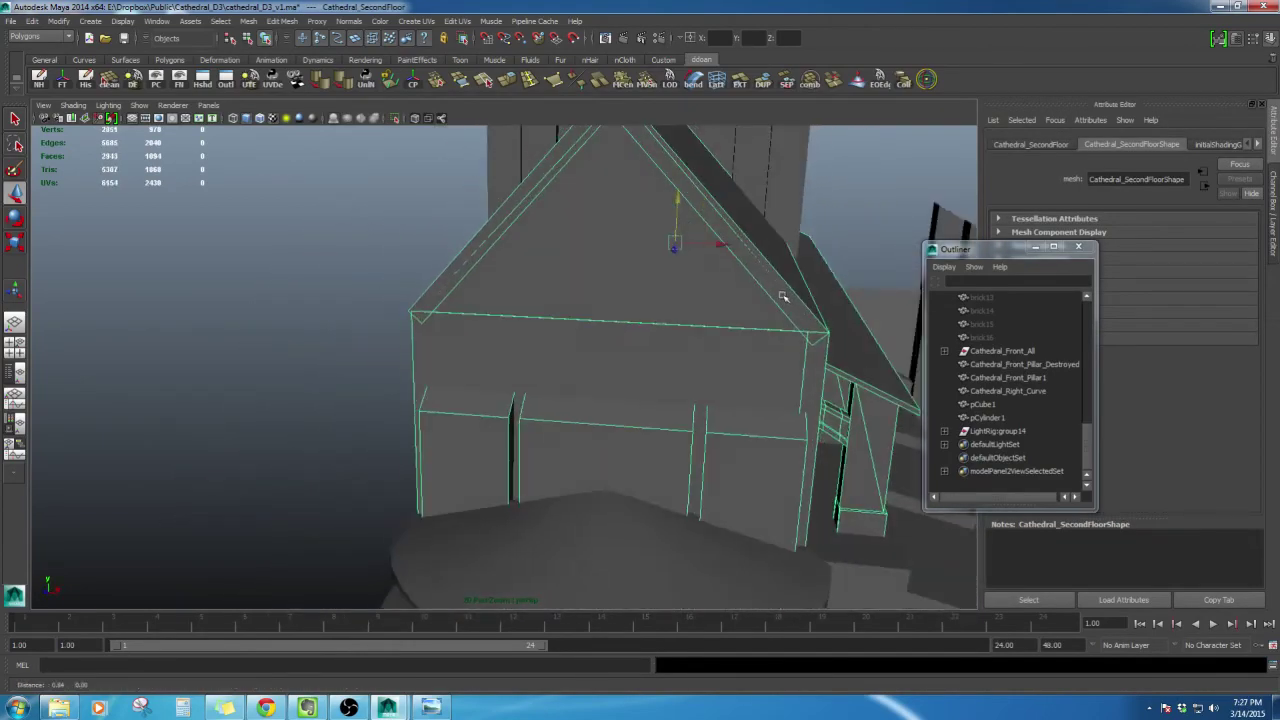
right_click_drag(784, 280, 763, 326, "alt")
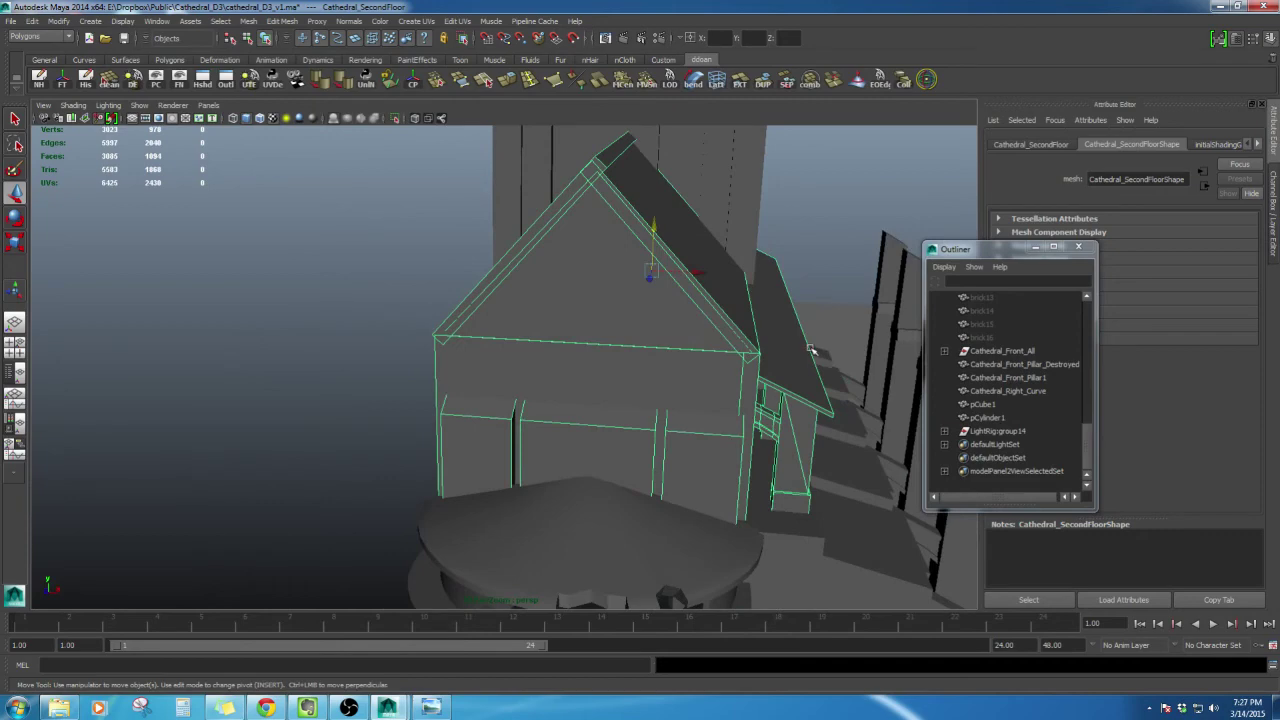
right_click_drag(768, 341, 682, 360, "alt")
left_click_drag(682, 360, 671, 323, "alt")
middle_click_drag(671, 323, 674, 302, "alt")
right_click_drag(677, 322, 655, 318, "alt")
left_click_drag(655, 318, 684, 335, "alt")
Step: Deselect the second floor and examine the proportions of the gable, tower and buttresses from the front corner
left_click(446, 714)
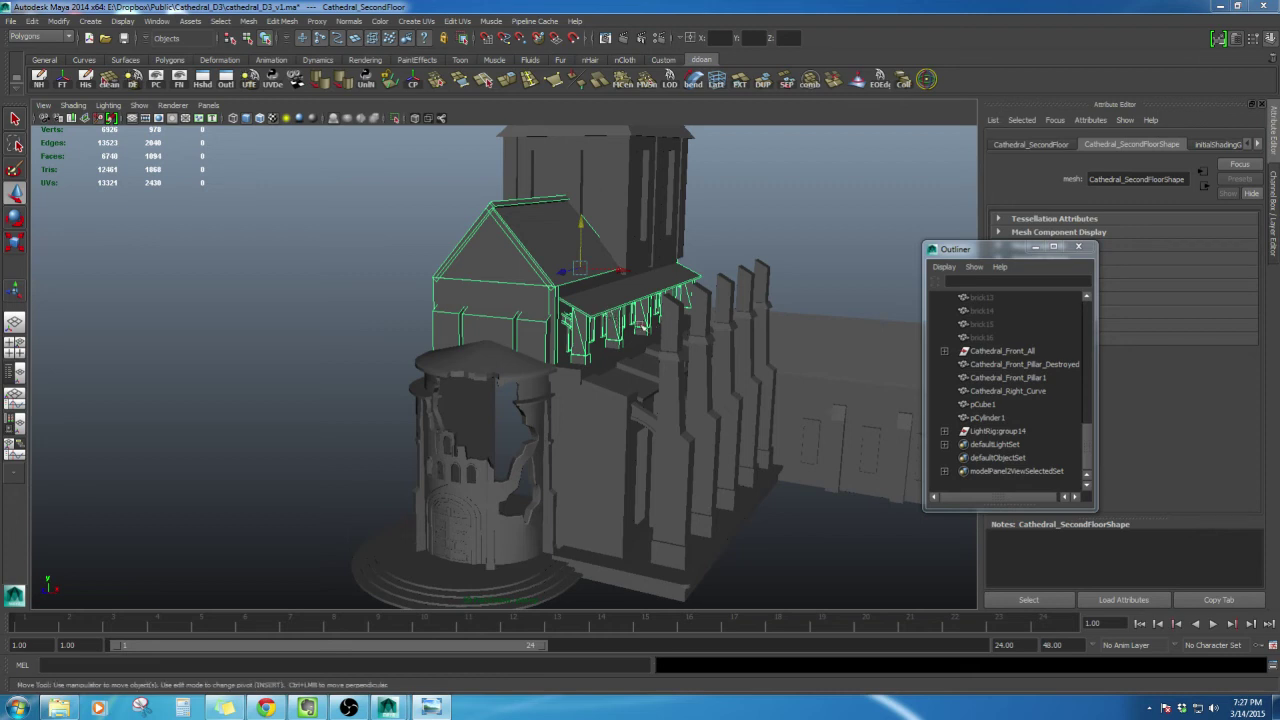
left_click(460, 320)
scroll(477, 347, "down", 3)
mouse_move(477, 347)
left_mouse_down("alt")
mouse_move(446, 329)
mouse_move(480, 334)
mouse_move(474, 363)
mouse_move(491, 361)
left_mouse_up("alt")
scroll(468, 339, "up", 5)
scroll(480, 335, "down", 3)
scroll(491, 361, "up", 2)
scroll(491, 360, "down", 5)
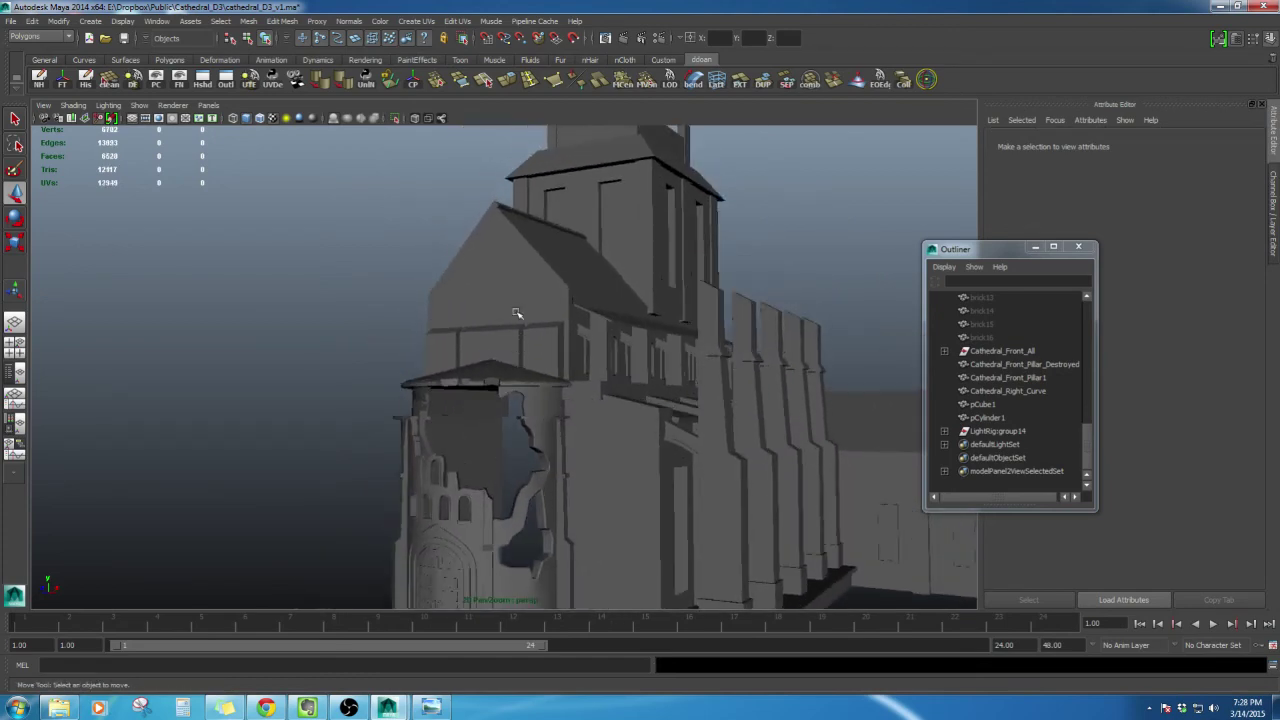
Step: Close the image viewer, return to Maya and select Cathedral_SecondFloor to check it from above
left_click(1218, 7)
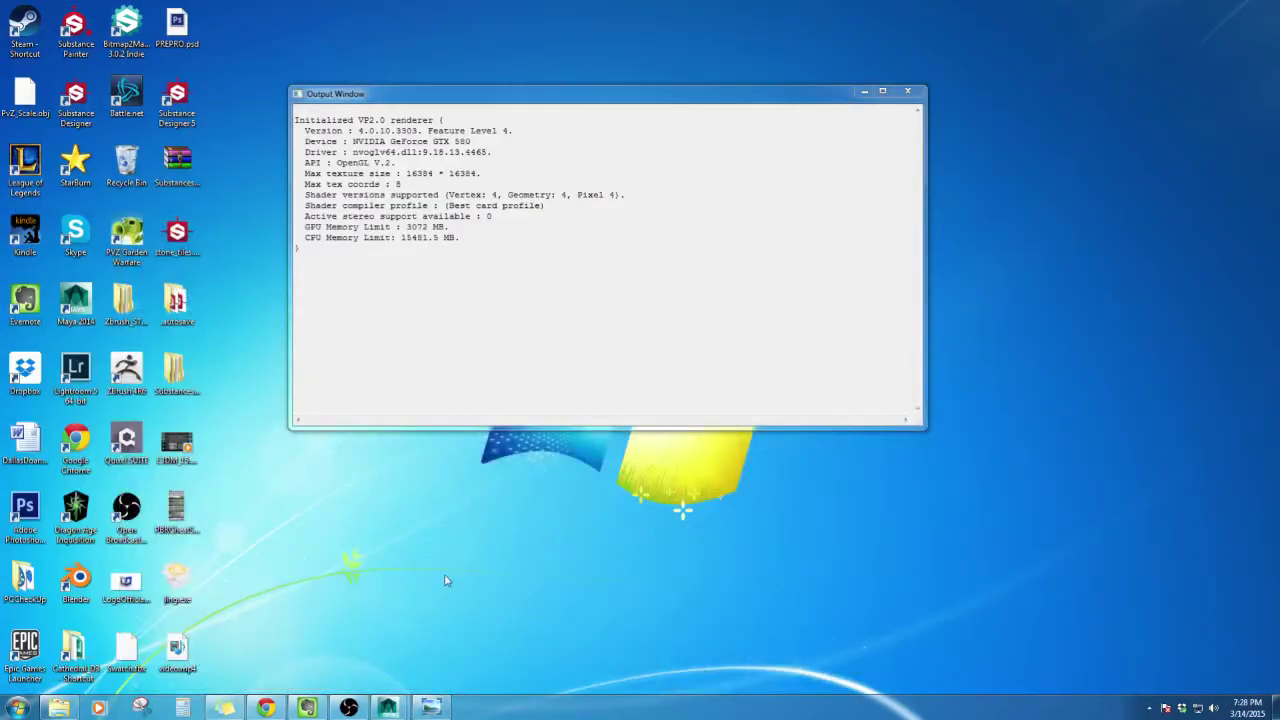
left_click(388, 708)
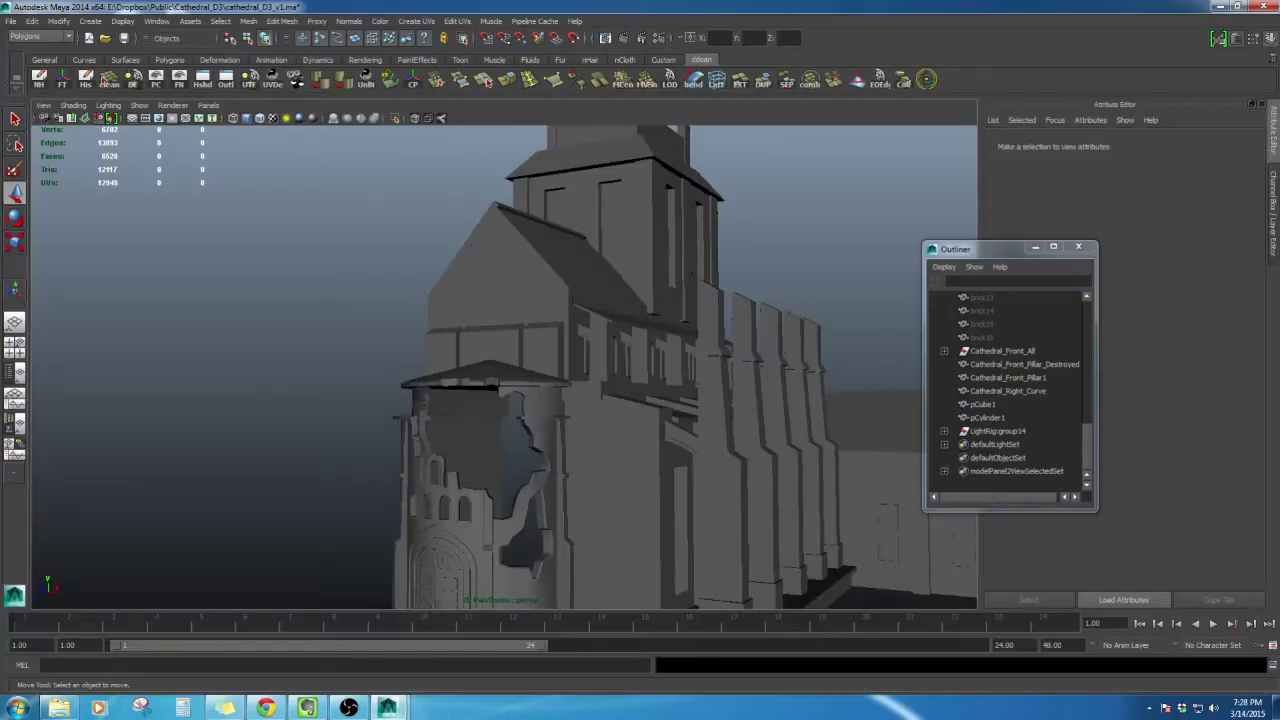
left_click_drag(580, 391, 526, 440, "alt")
left_click(634, 383)
left_click_drag(634, 383, 640, 438, "alt")
left_click(527, 405)
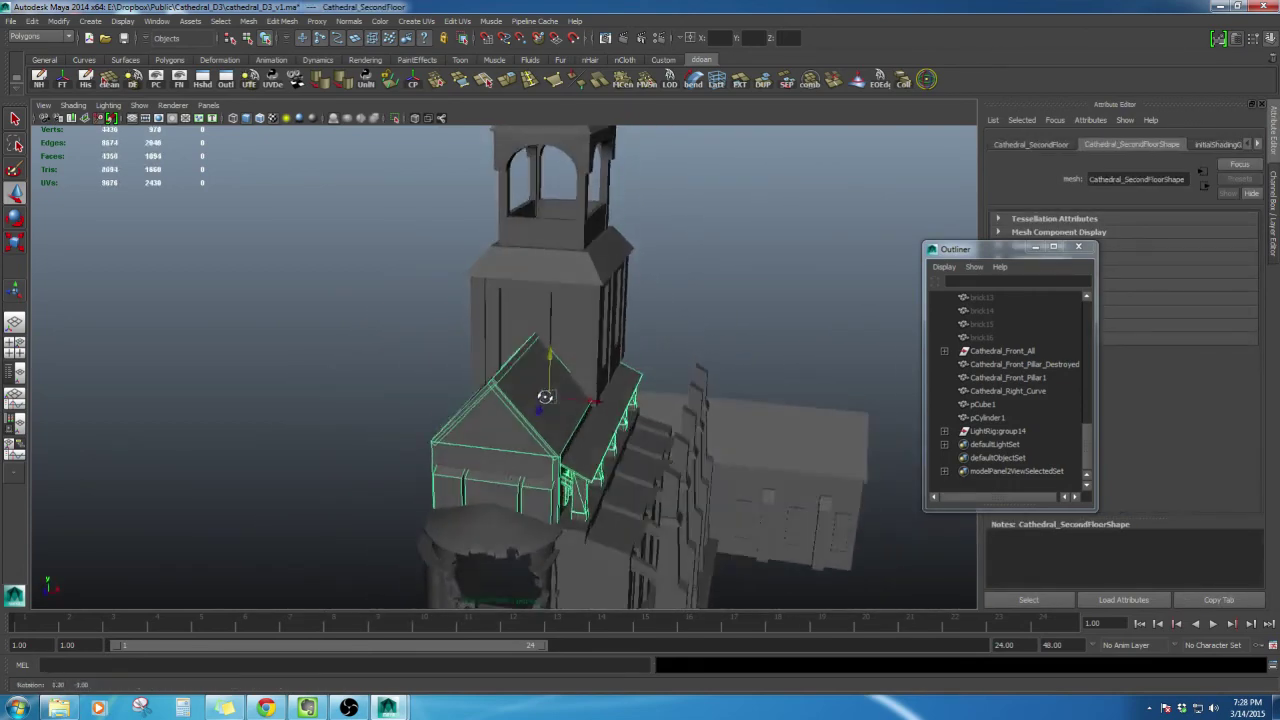
Step: Select the cathedral_Tower mesh, scale it slightly and adjust its height along Y above the second-floor roof
left_click(556, 212)
key("r")
left_click_drag(556, 212, 562, 210)
key("w")
left_click(560, 175)
left_click_drag(735, 245, 668, 240, "alt")
left_click(688, 205)
middle_click_drag(668, 240, 658, 243, "alt")
left_click_drag(658, 243, 636, 347, "alt")
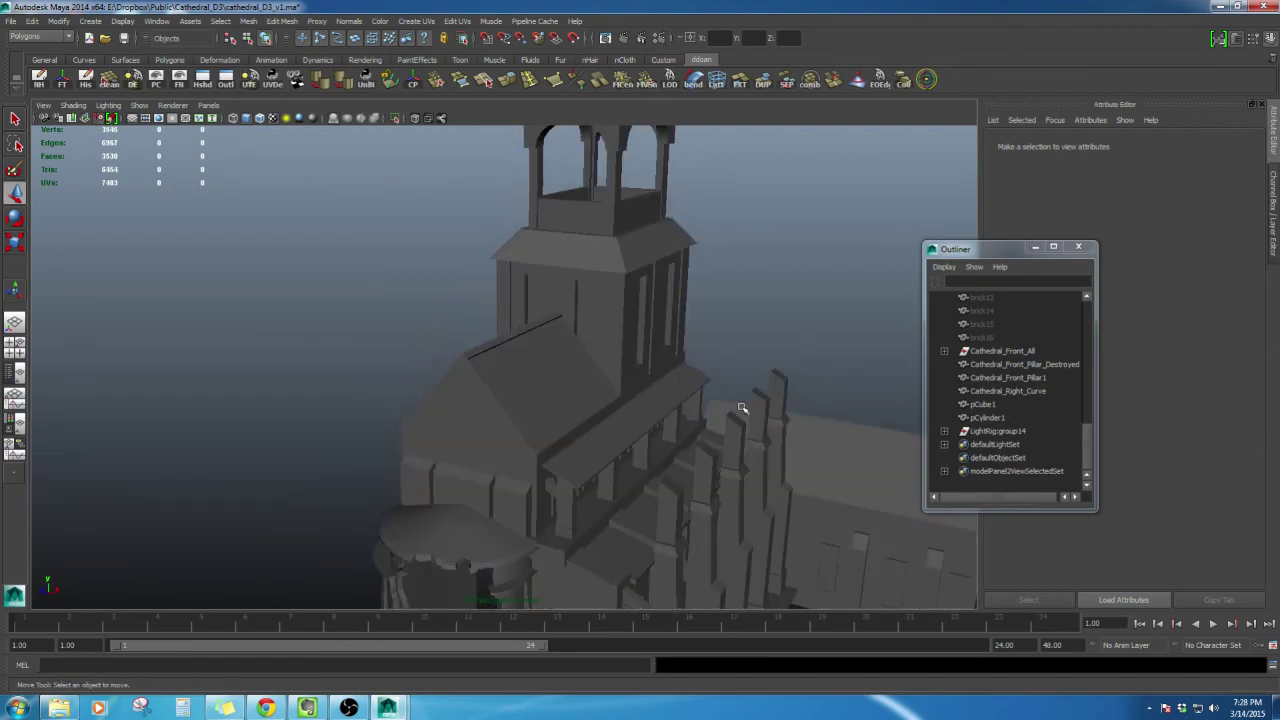